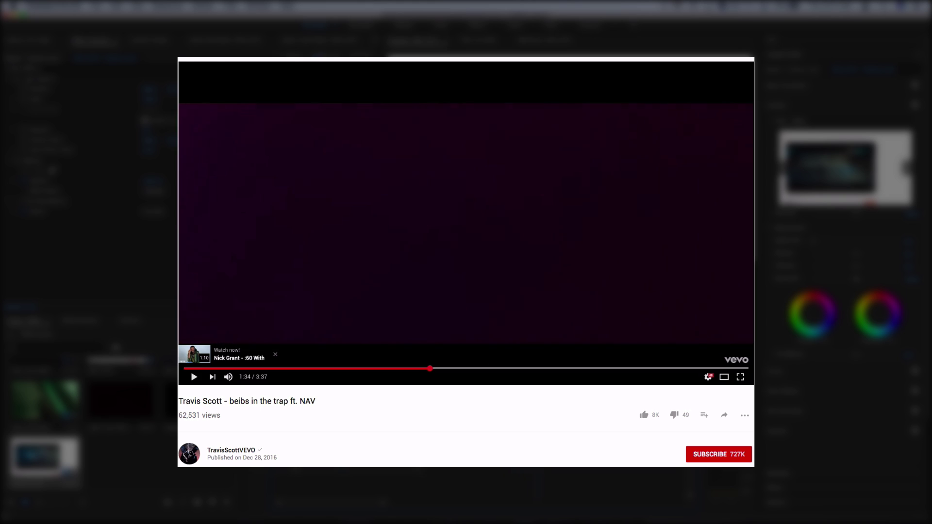
Replay the reference music video around 1:01 to 1:02 to examine the light flash between shots.
left_click(339, 369)
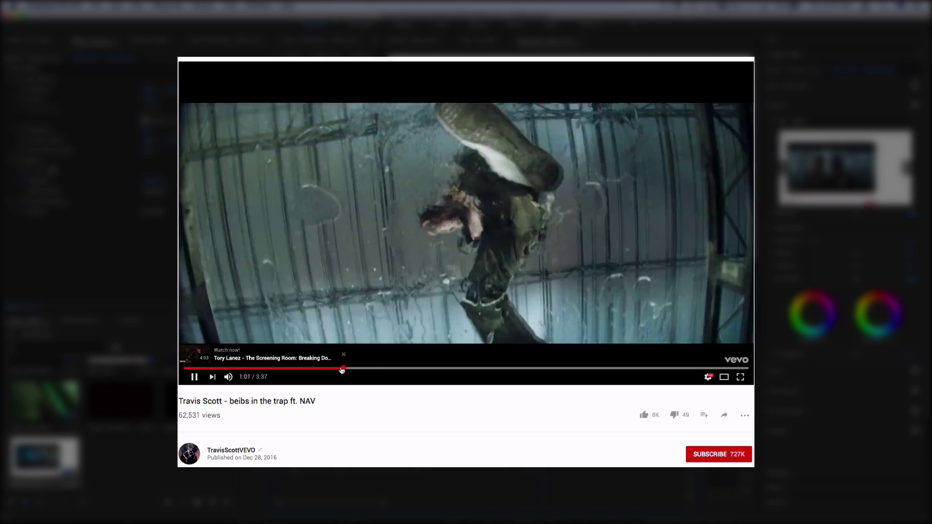
left_click(336, 368)
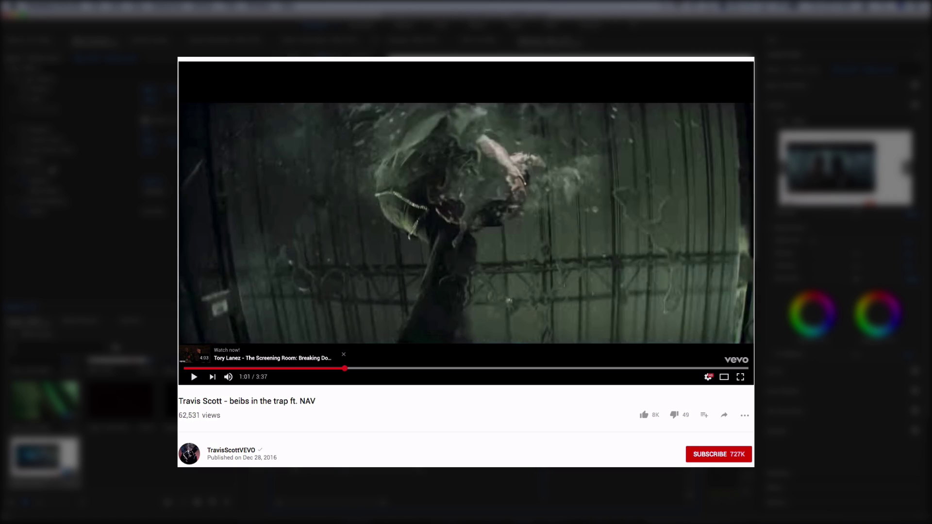
key("space")
left_click(341, 369)
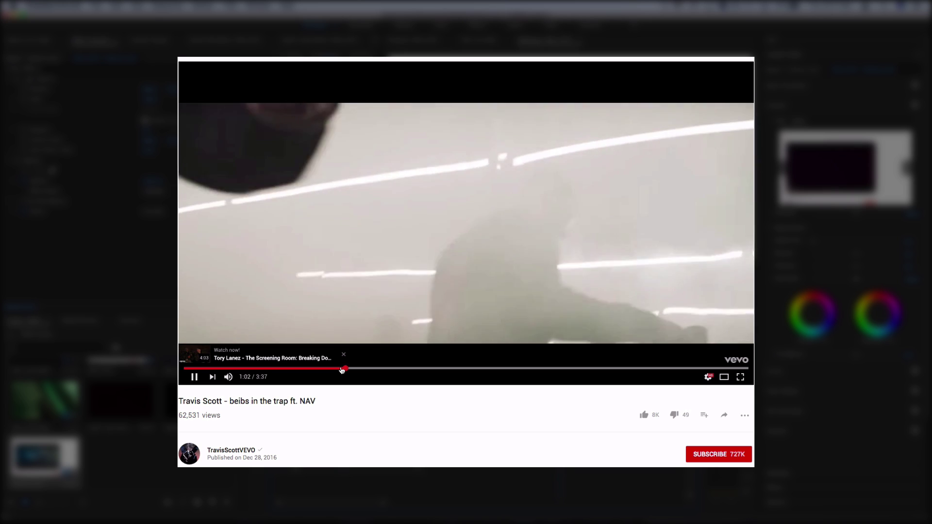
key("space")
left_click(342, 369)
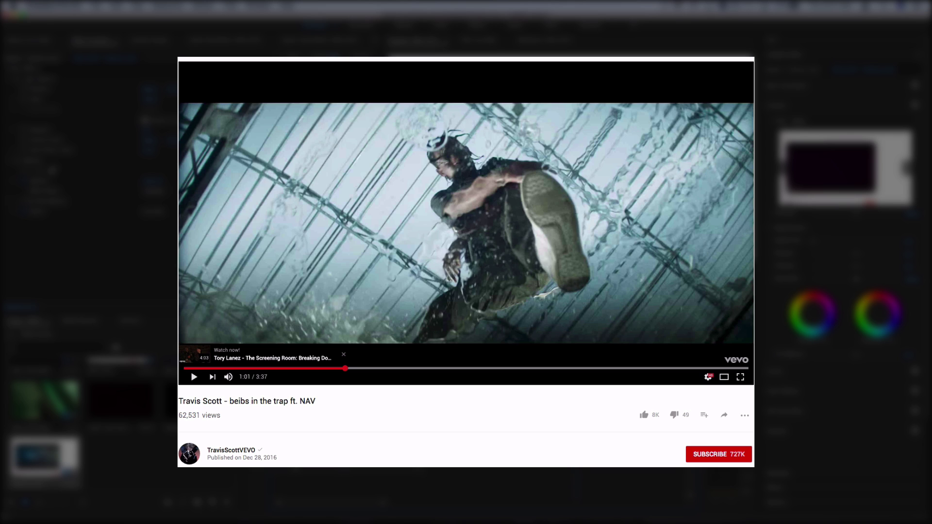
key("space")
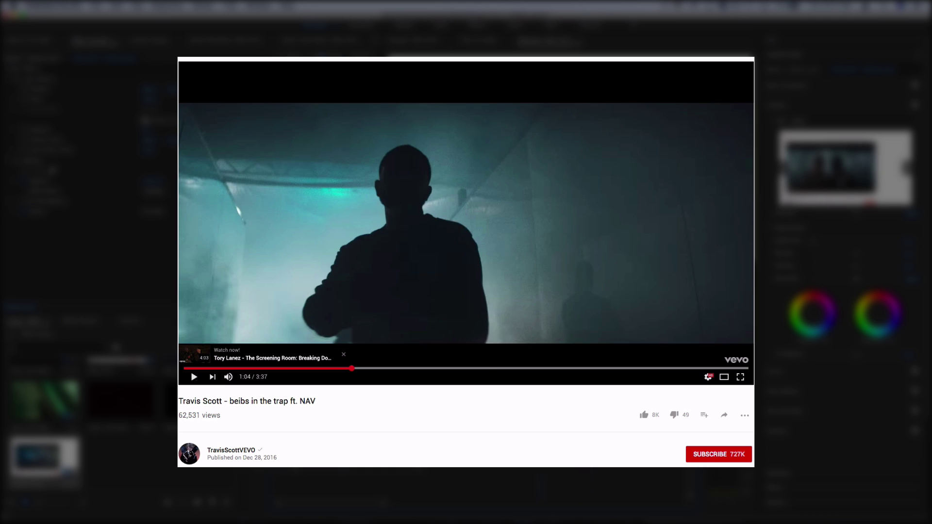
Compare the reference video's shots at 1:04 and 1:58, playing and pausing the car scene at 1:58.
left_click(491, 368)
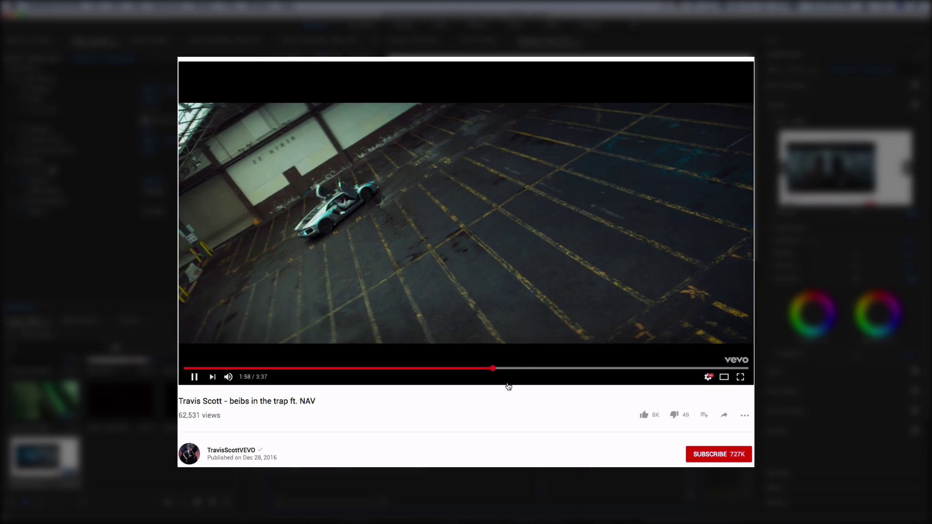
left_click(349, 369)
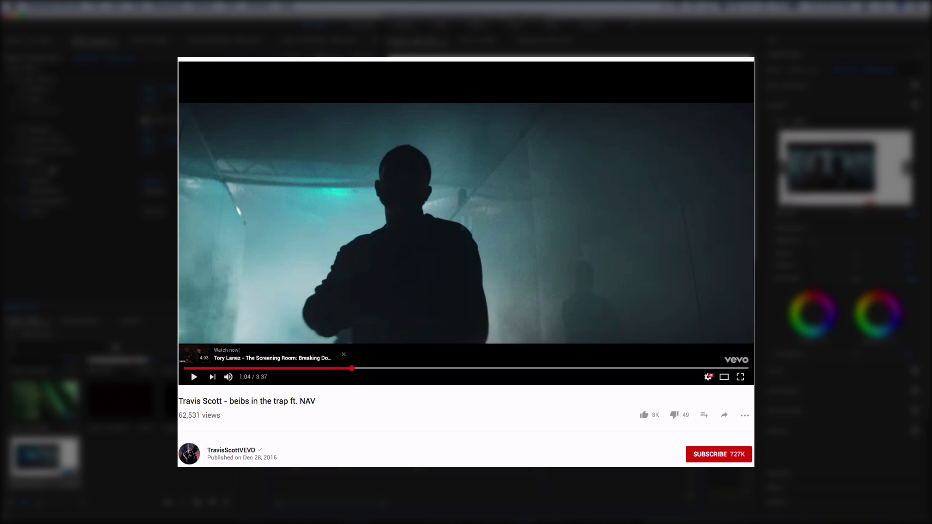
left_click(489, 368)
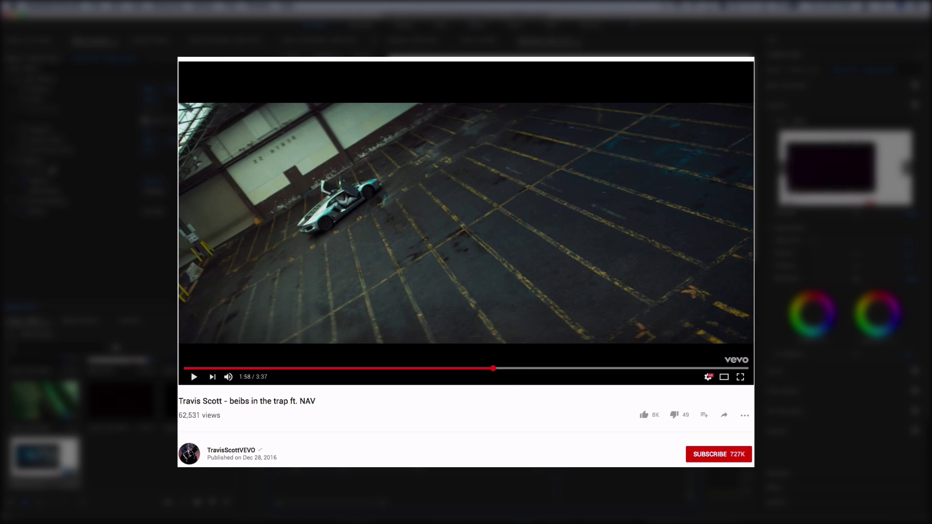
key("space")
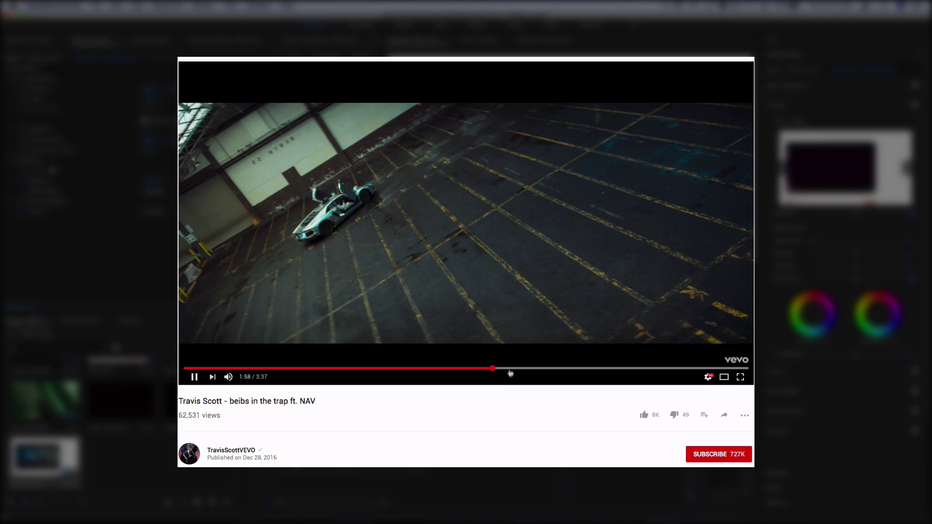
key("space")
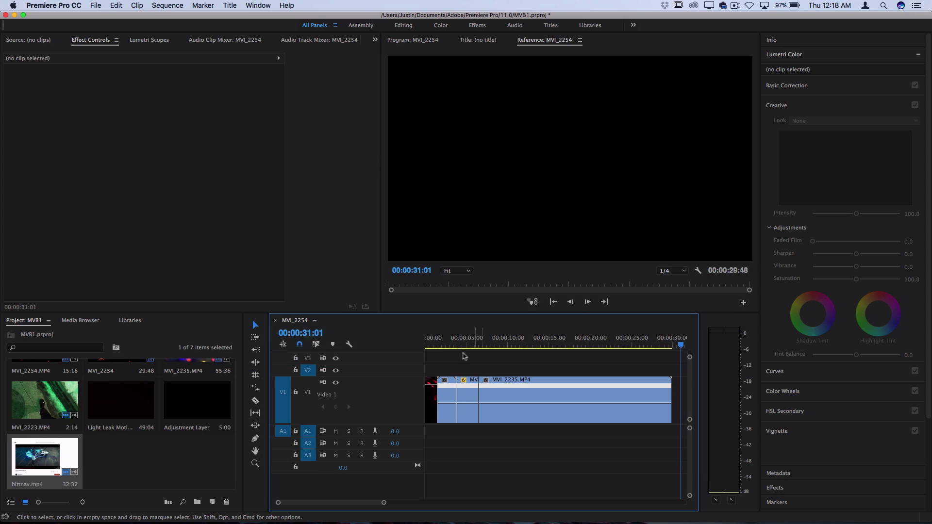
Place the Light Leak Motion clip on track V2 at the start of the MVI_2254 sequence.
left_click_drag(440, 346, 428, 345)
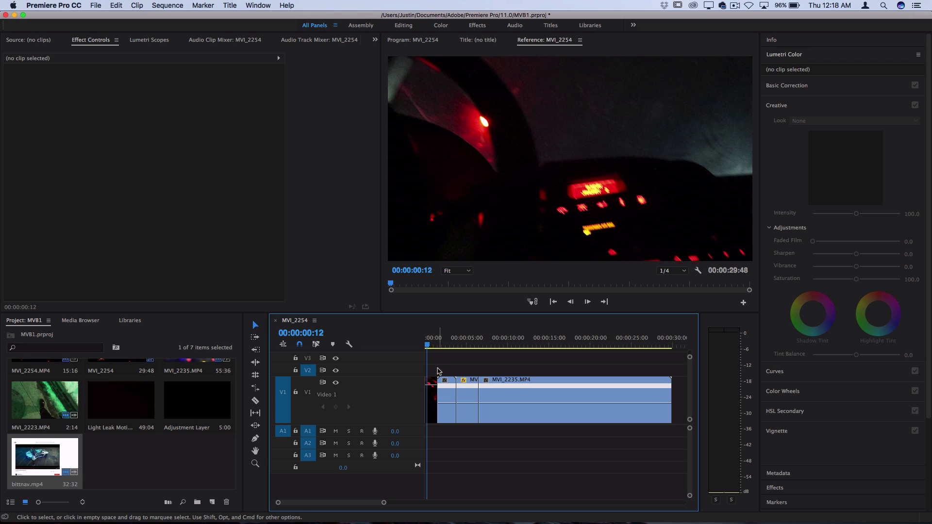
scroll(174, 478, "up", 1)
scroll(174, 478, "down", 1)
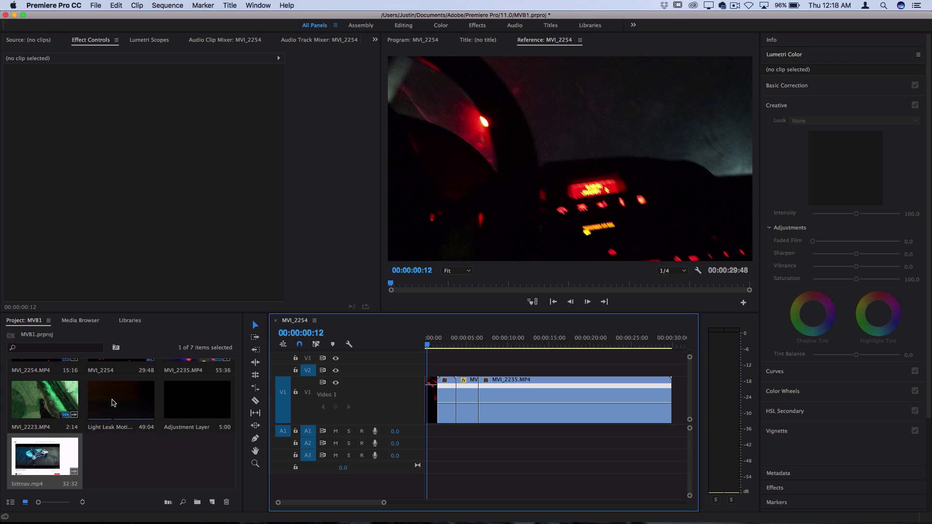
left_click_drag(119, 401, 416, 377)
Scrub through the light leak clip on V2 to look for a section usable as a transition.
left_click(434, 346)
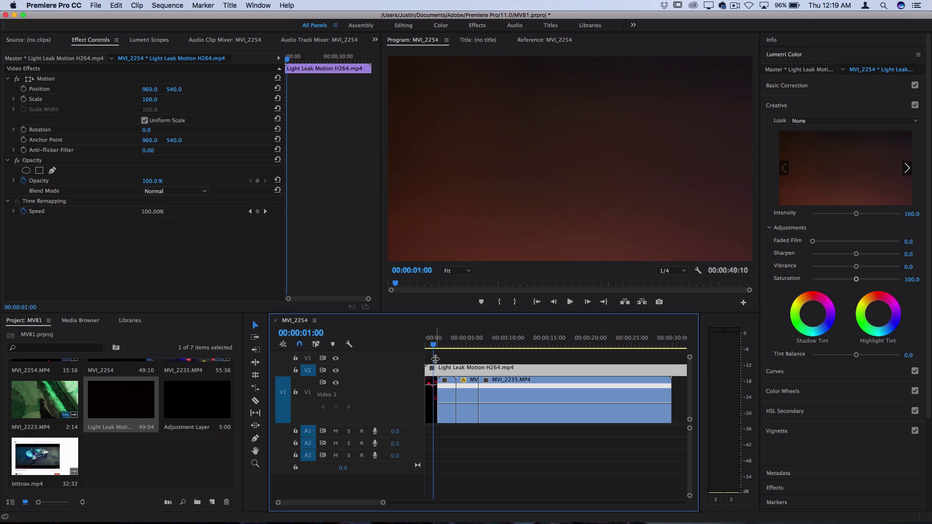
scroll(435, 360, "down", 2)
left_click(437, 344)
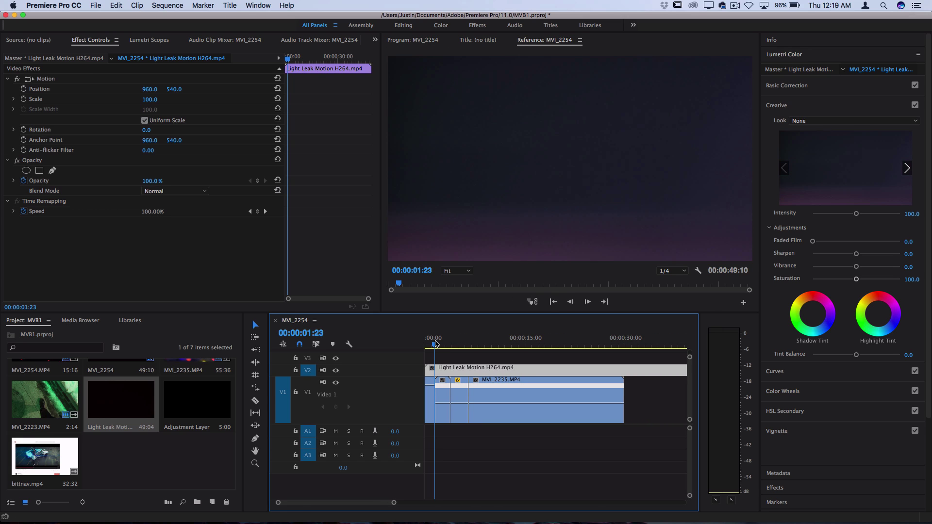
left_click_drag(436, 343, 437, 344)
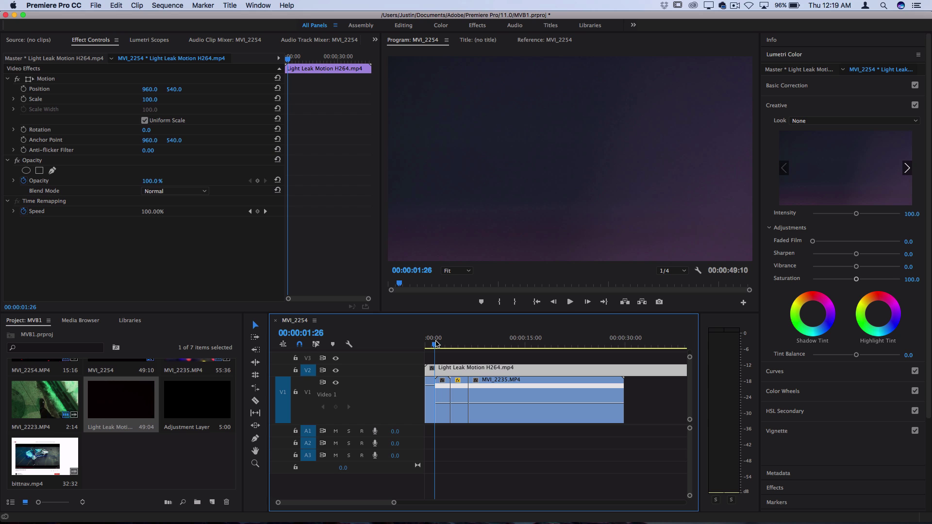
left_click_drag(436, 344, 571, 338)
key("minus")
left_click(520, 344)
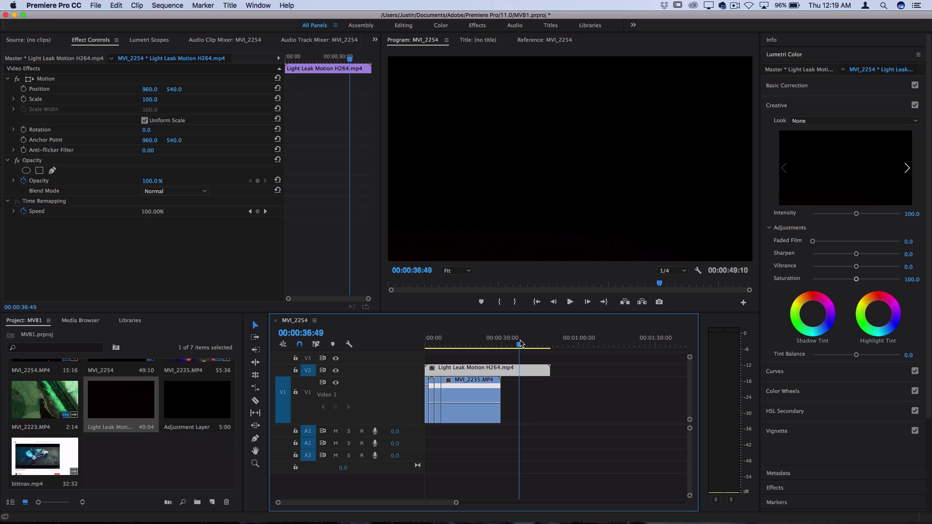
left_click_drag(519, 345, 453, 355)
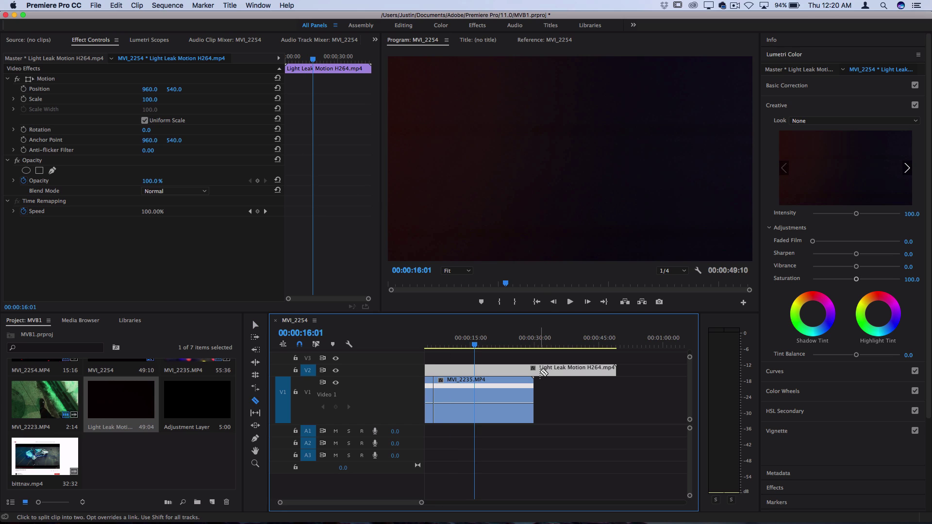
Split the light leak clip at 00:00:16:01 with the Razor tool and advance the playhead to 00:00:17:42.
key("c")
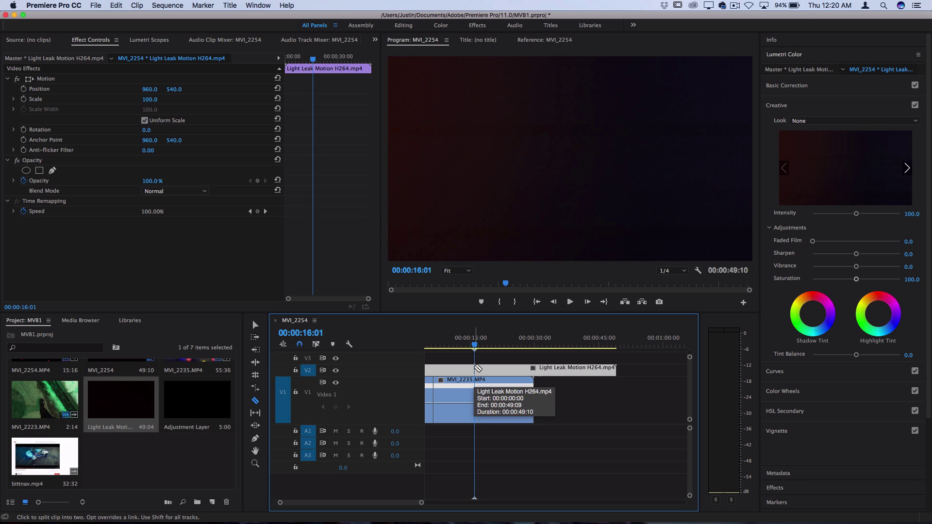
left_click(475, 369)
key("Right")
key("Right")
key("Right")
key("Right")
key("Right")
key("Right")
key("Right")
key("Right")
key("Right")
key("Right")
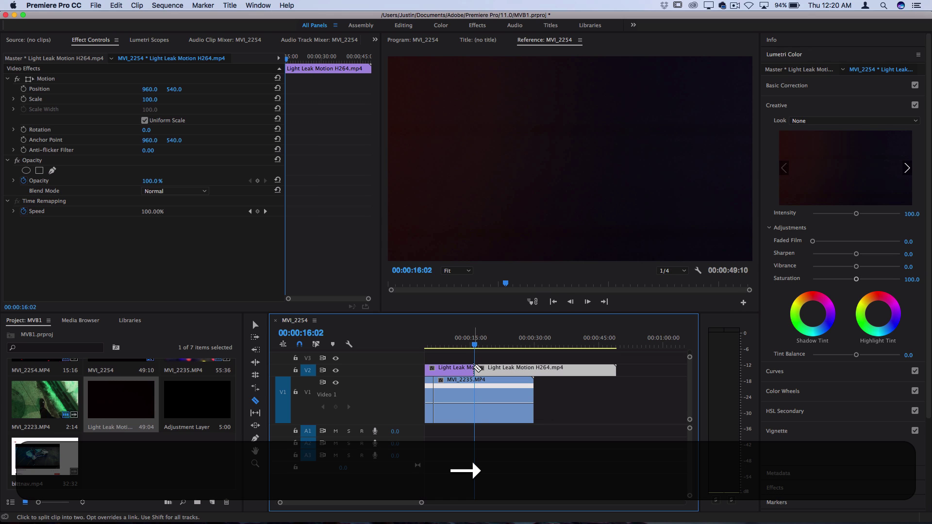
key("l")
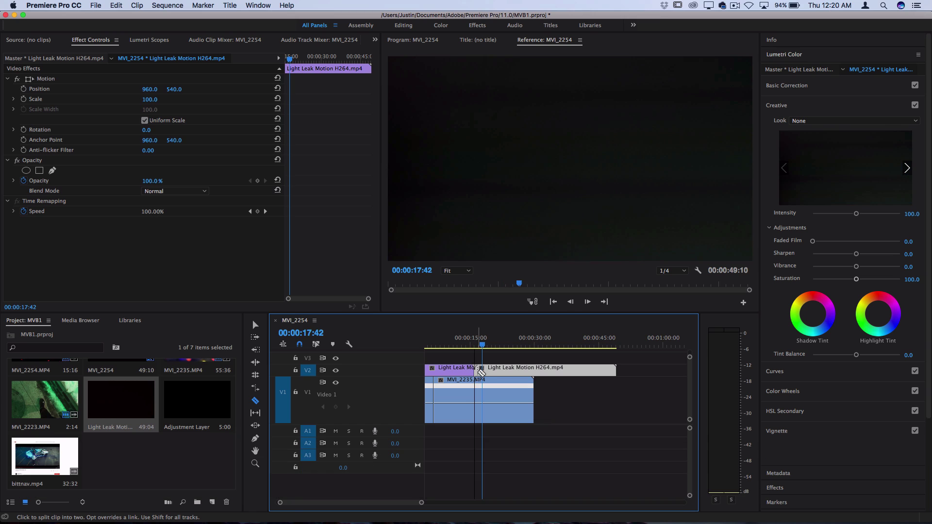
Delete the light leak footage outside the section from 00:00:16:01 to 00:00:17:42.
key("v")
left_click(505, 370)
key("BackSpace")
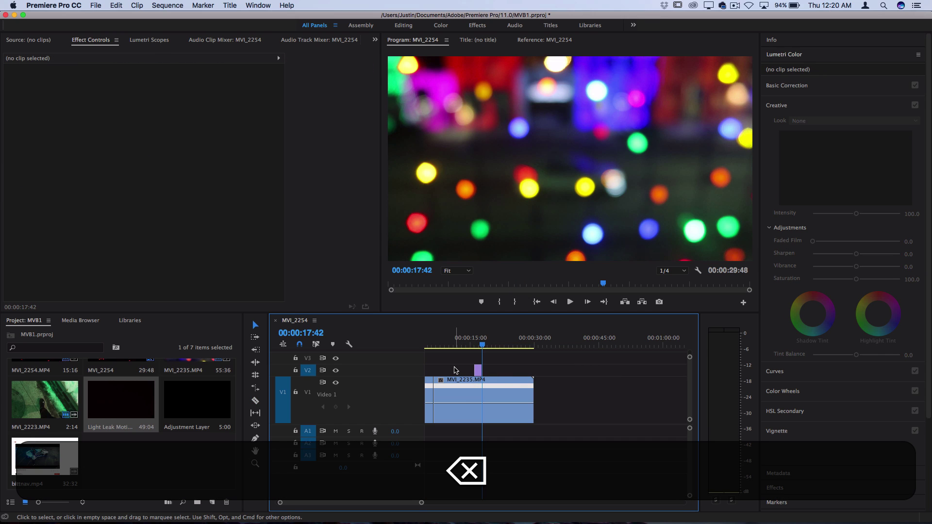
Shorten the light leak section with Rate Stretch and place it on V2 over the cut between MVI_2254.MP4 and MVI_2223.MP4.
scroll(466, 365, "up", 4)
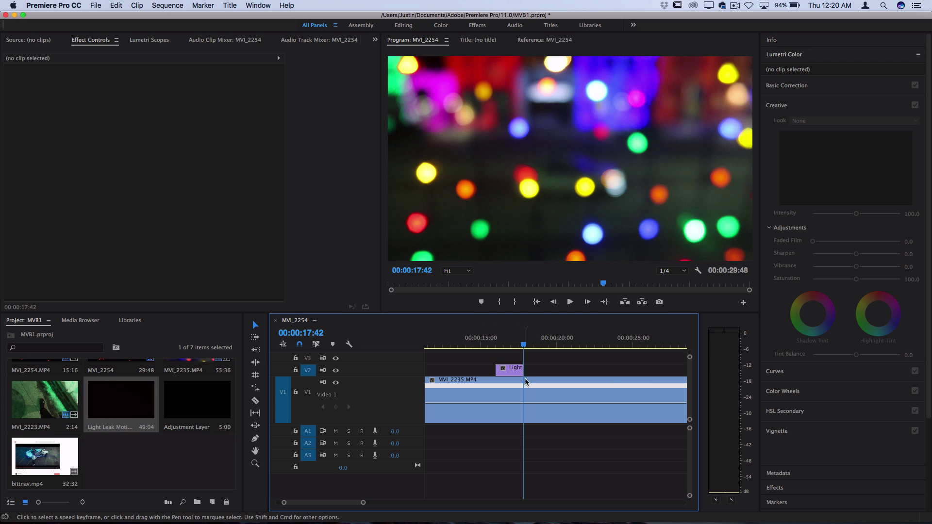
key("r")
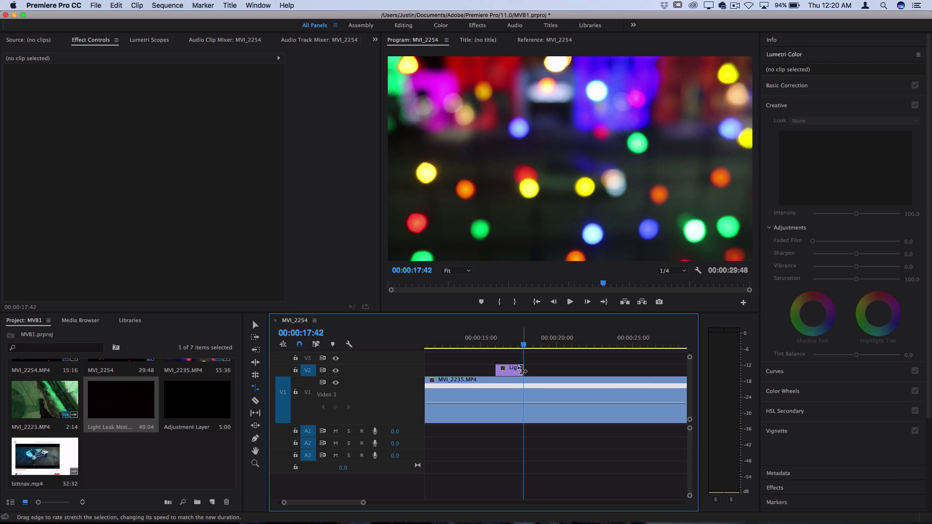
left_click_drag(523, 370, 508, 368)
key("v")
left_click(480, 345)
key("space")
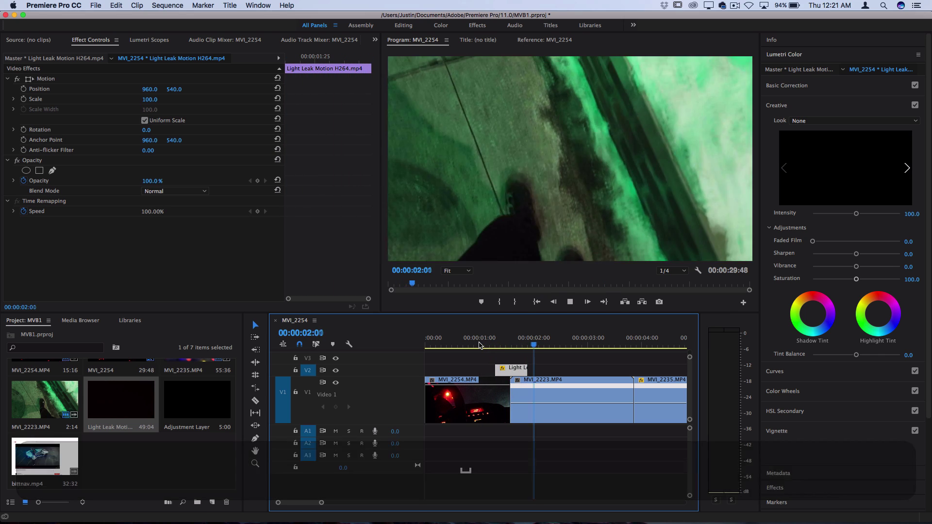
Rate-stretch the light leak even shorter around the cut to MVI_2223.MP4 and play back the transition.
key("r")
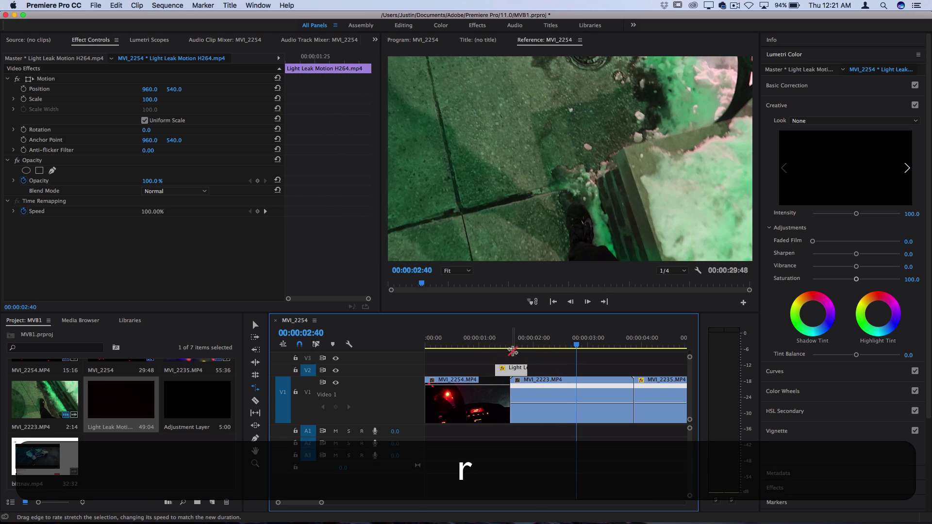
left_click_drag(527, 370, 511, 371)
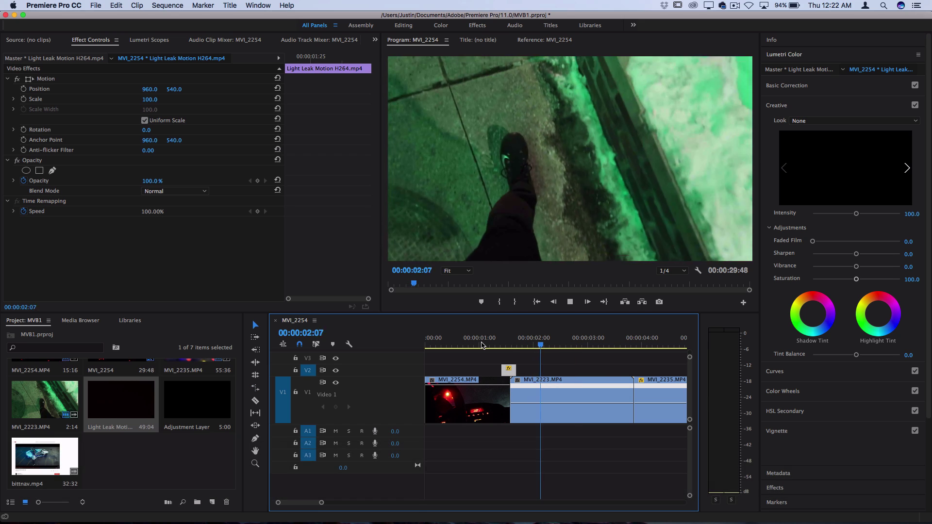
key("space")
left_click(482, 345)
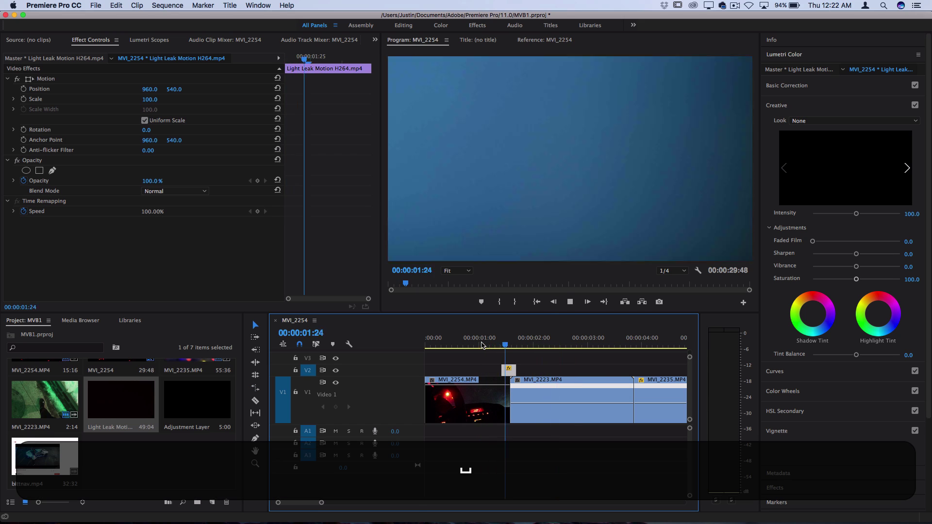
mouse_move(481, 345)
left_mouse_down()
mouse_move(507, 344)
mouse_move(475, 346)
left_mouse_up()
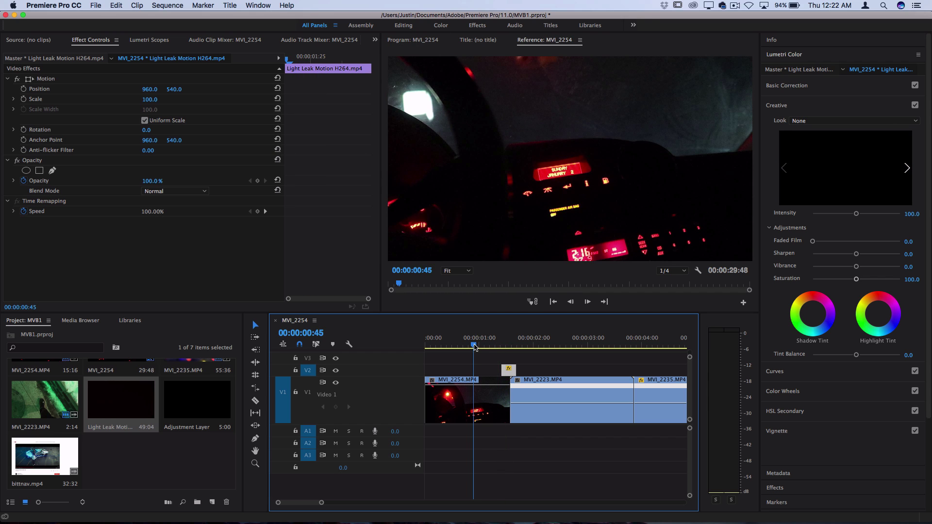
key("space")
key("space")
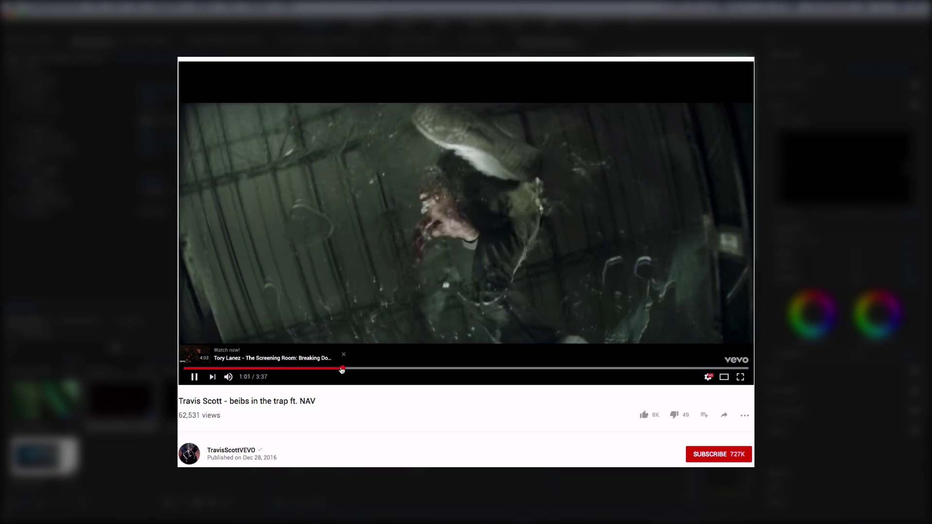
Step backward frame by frame through the reference video's transition around 1:02.
key("space")
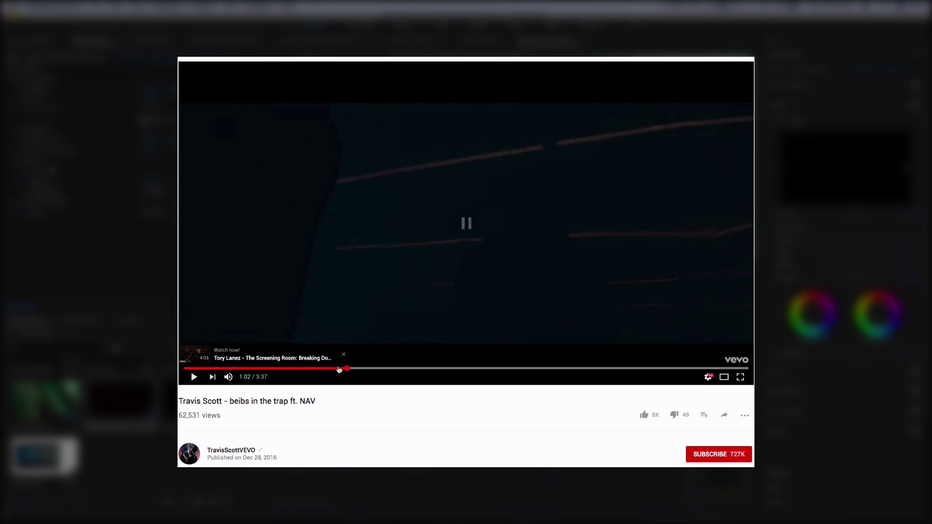
key("comma")
key("comma")
key("comma")
key("comma")
key("comma")
key("comma")
key("comma")
key("comma")
key("comma")
key("comma")
key("comma")
key("comma")
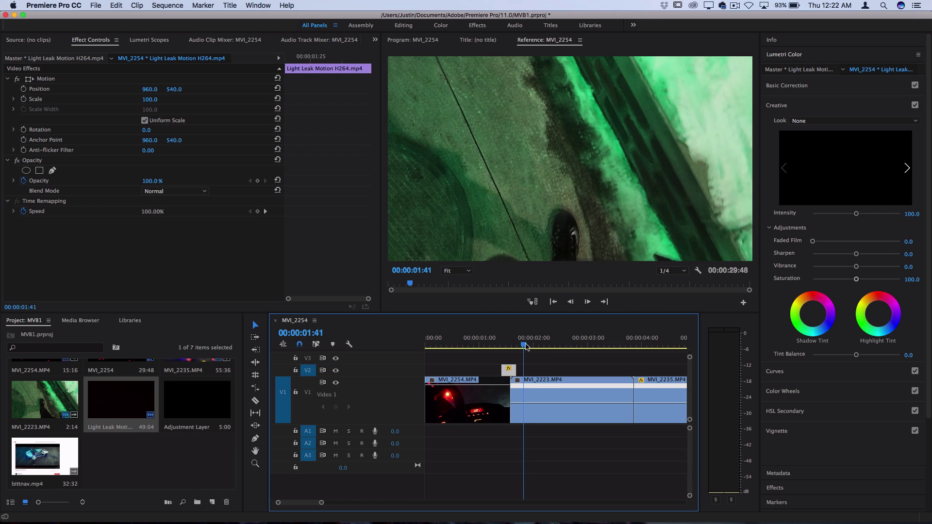
Turn on Time Remapping speed keyframing for MVI_2223.MP4 and show its speed keyframes on the clip in the timeline.
left_click_drag(526, 346, 561, 346)
left_click(570, 379)
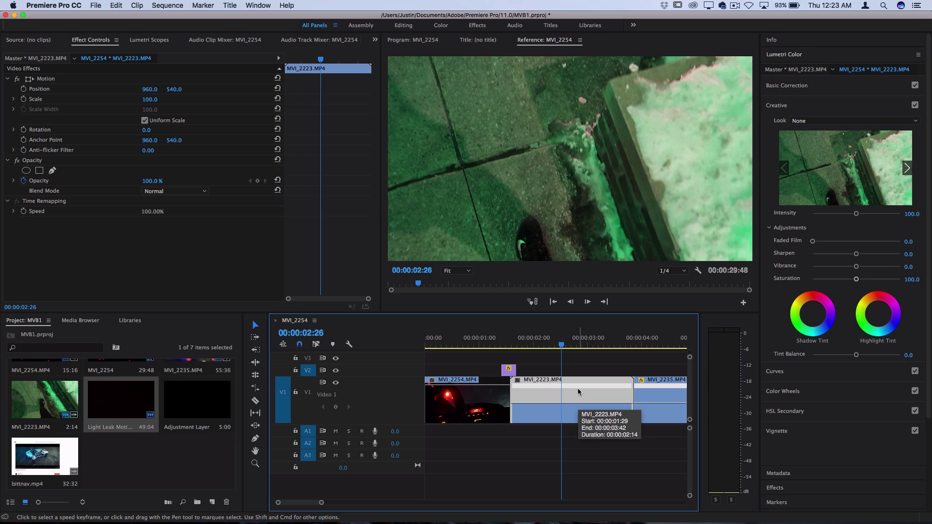
left_click(548, 344)
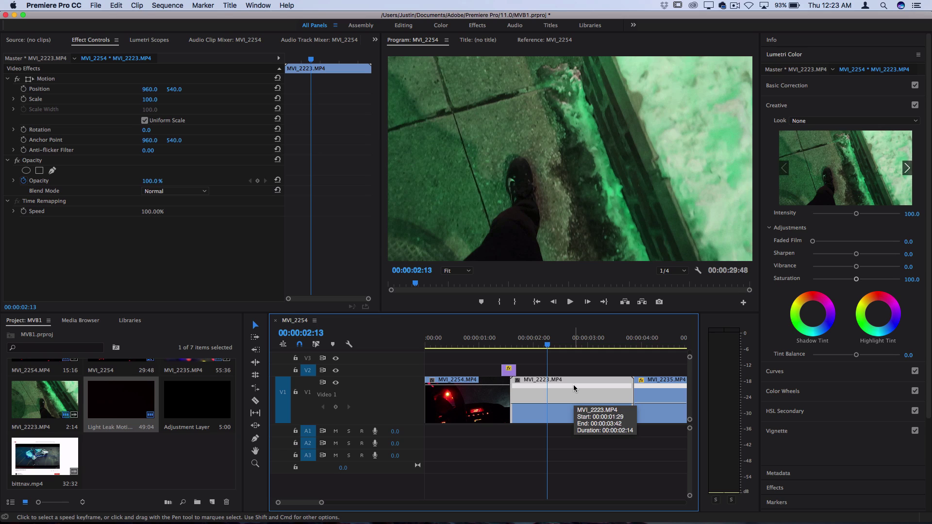
left_click(23, 212)
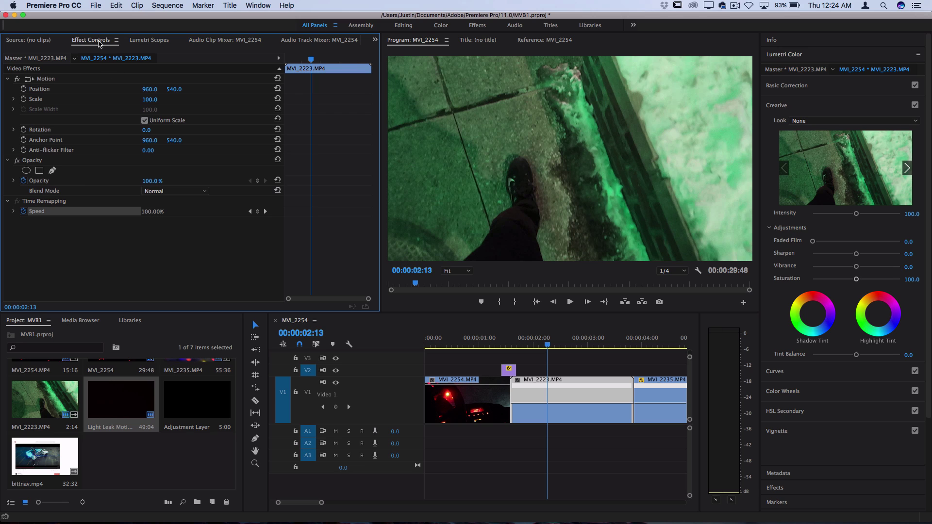
right_click(597, 394)
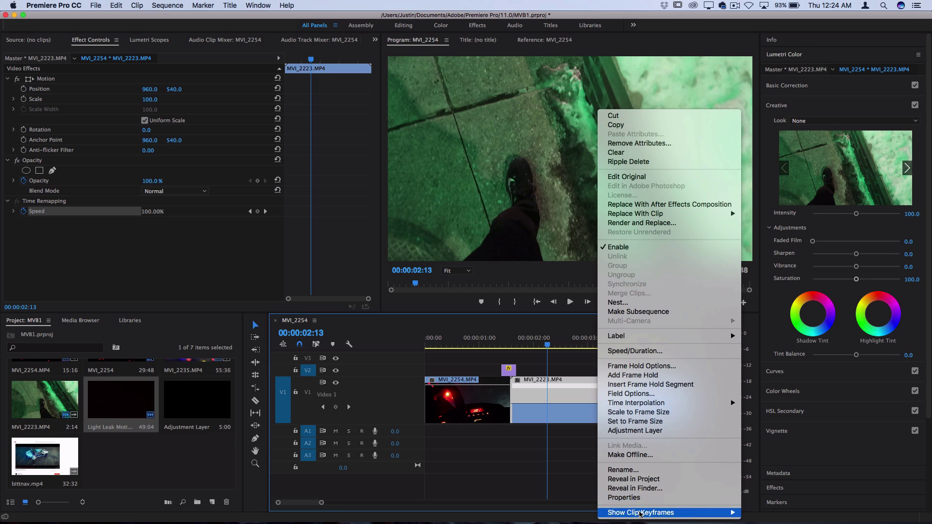
mouse_move(645, 513)
mouse_move(775, 513)
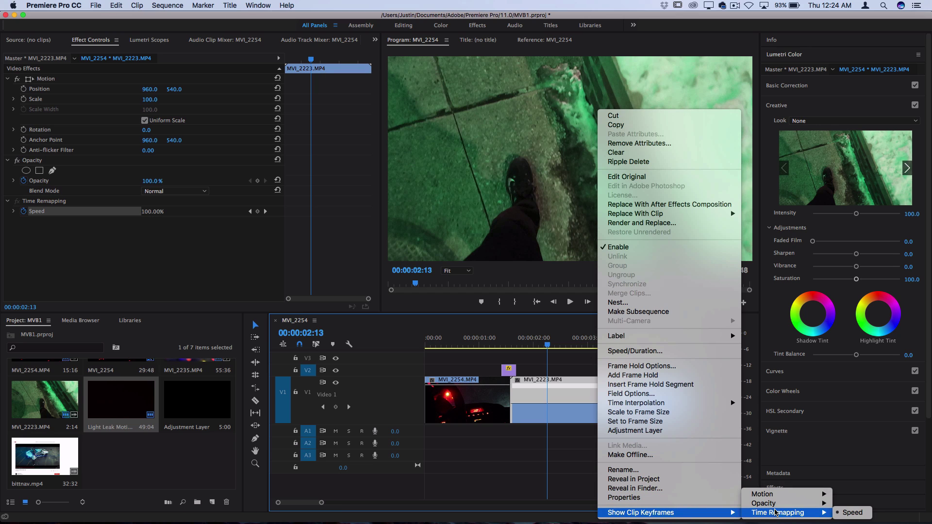
left_click(849, 514)
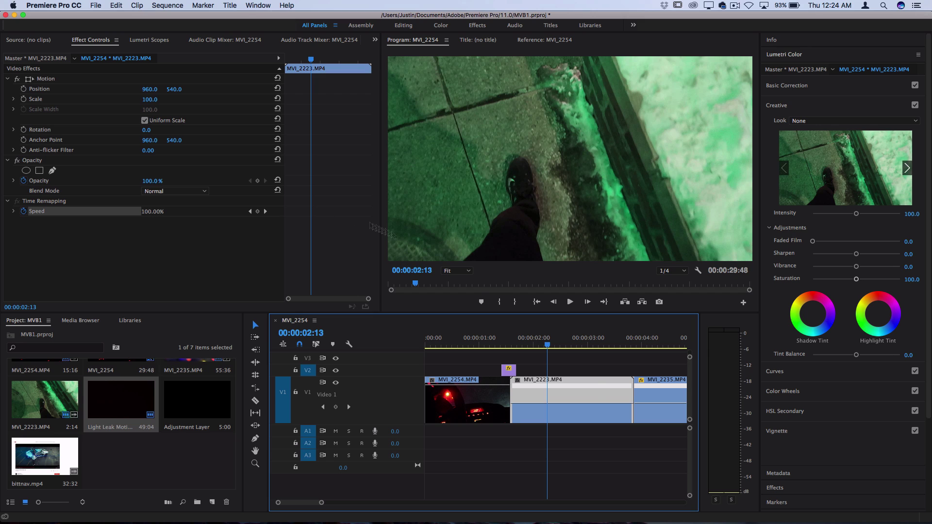
Add three speed keyframes to MVI_2223.MP4 at 00:00:01:35, 00:00:02:34 and 00:00:03:15.
left_click(409, 286)
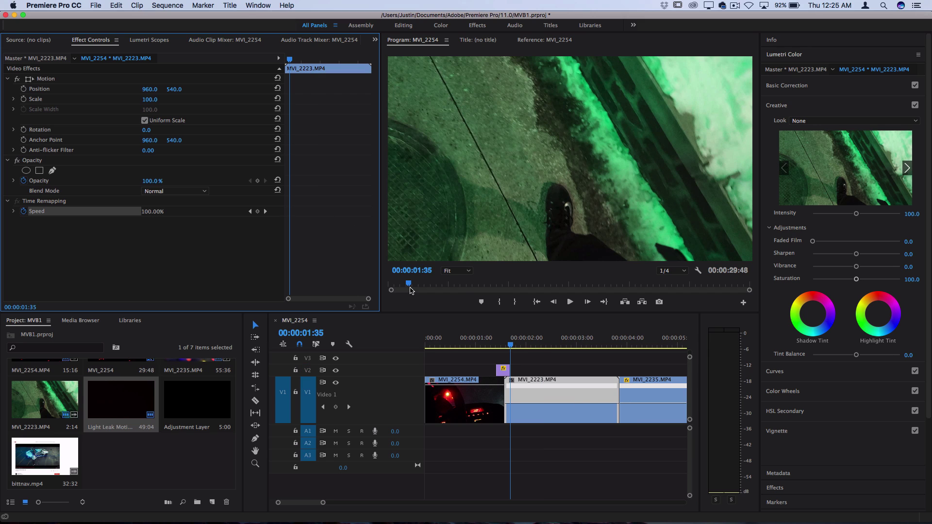
left_click(257, 212)
left_click_drag(532, 346, 560, 344)
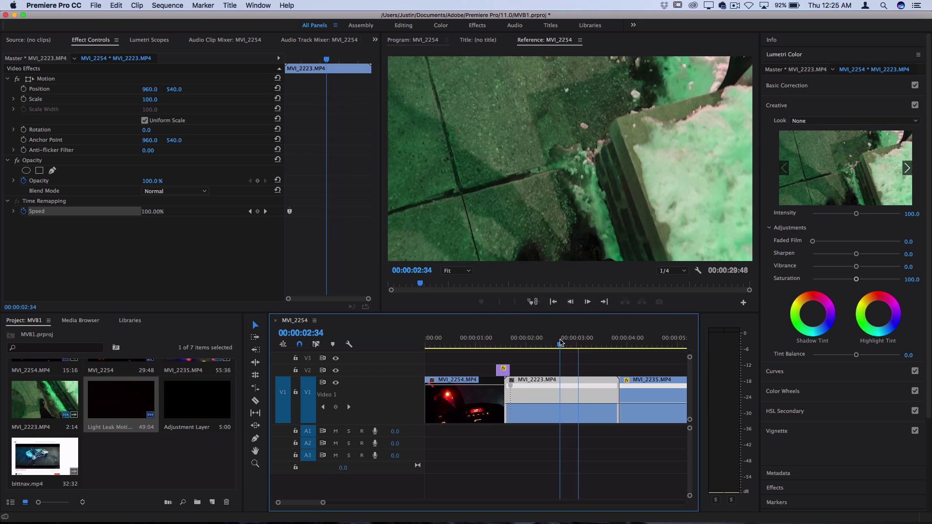
left_click(258, 211)
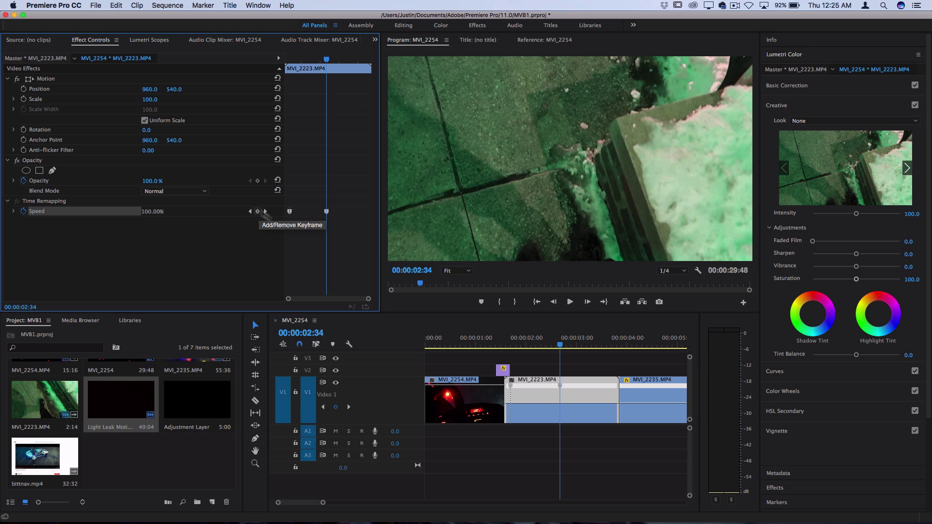
left_click_drag(567, 345, 592, 343)
left_click(257, 211)
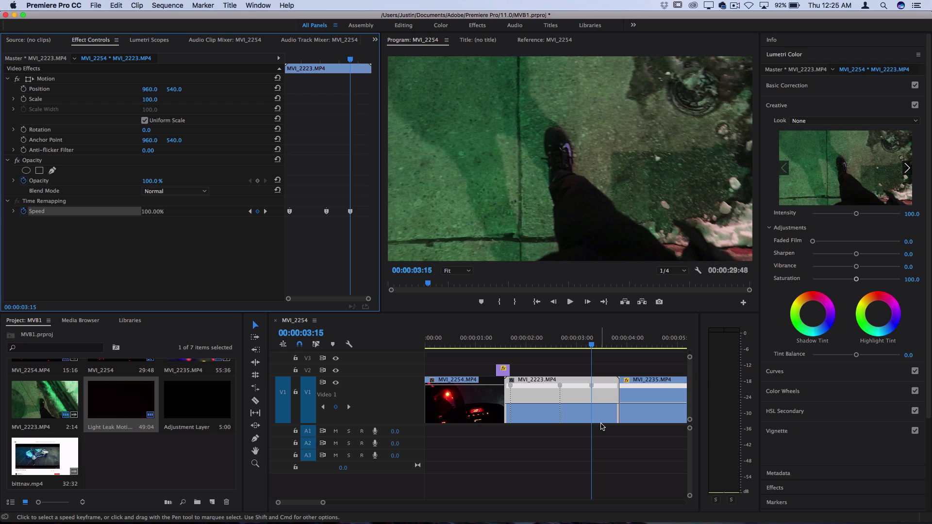
With the speed keyframes shown on MVI_2223.MP4, slow the section between its first two keyframes to 51%.
right_click(576, 392)
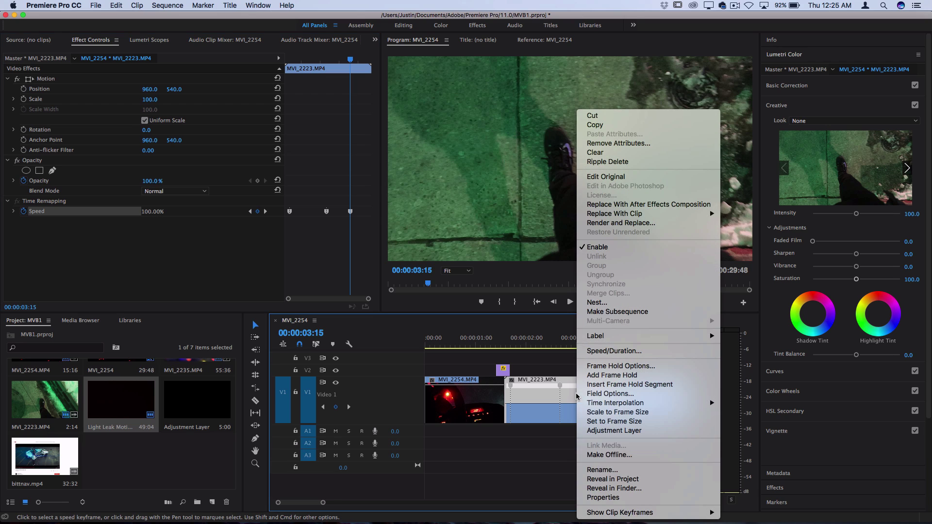
mouse_move(651, 518)
mouse_move(777, 513)
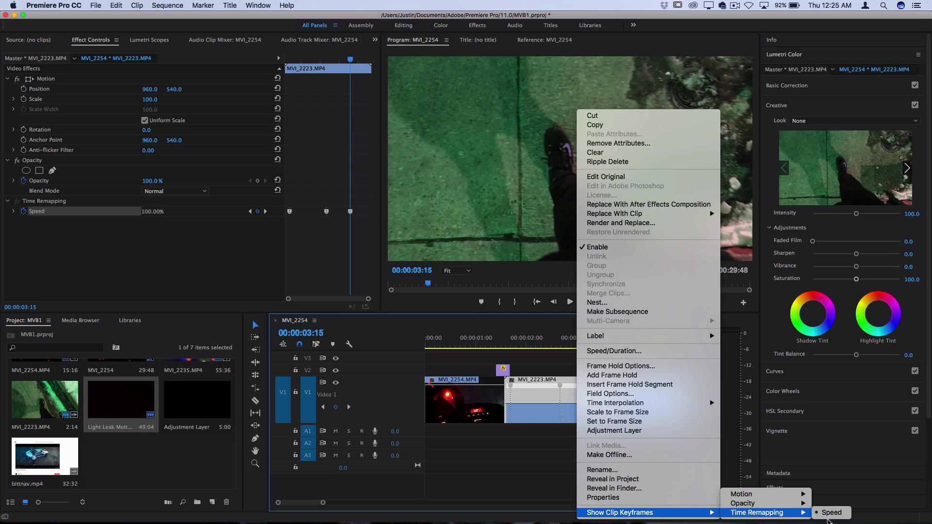
left_click(839, 513)
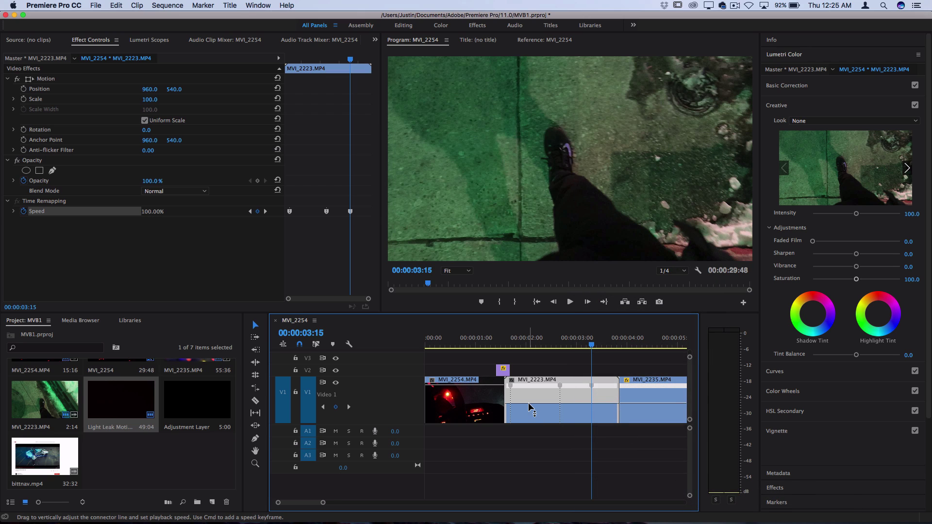
left_click_drag(528, 402, 529, 405)
Move the clips after MVI_2223.MP4 to about 00:00:15:00 and extend MVI_2223.MP4 to end at 00:00:04:39.
key("backslash")
left_click_drag(587, 453, 464, 350)
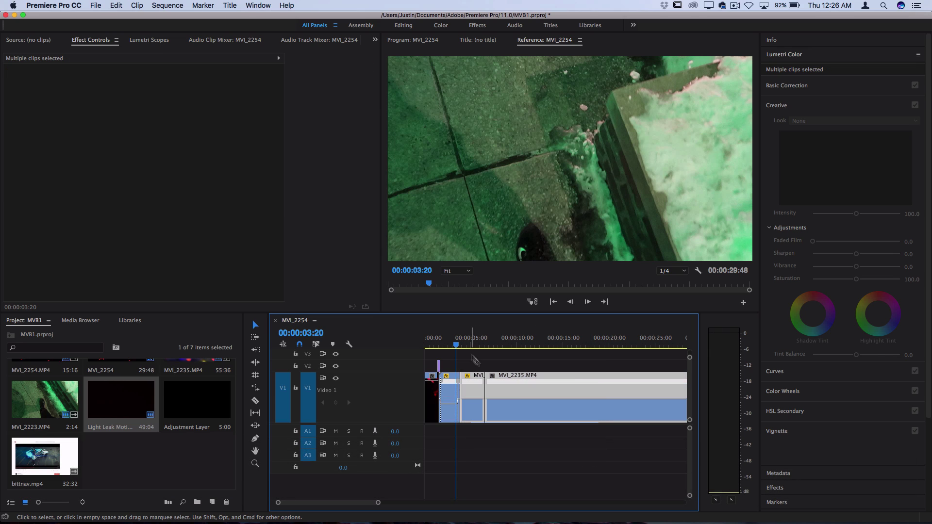
left_click_drag(513, 389, 617, 388)
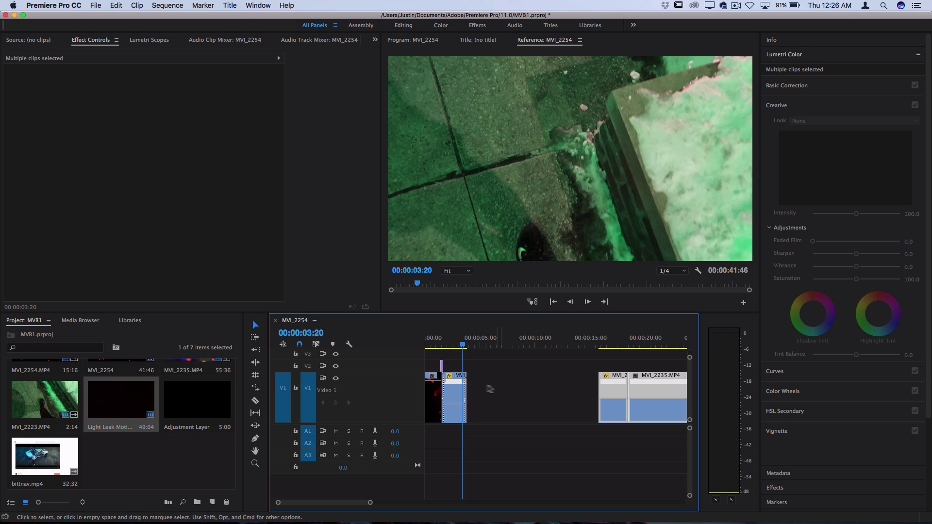
key("Delete")
left_click_drag(466, 375, 603, 380)
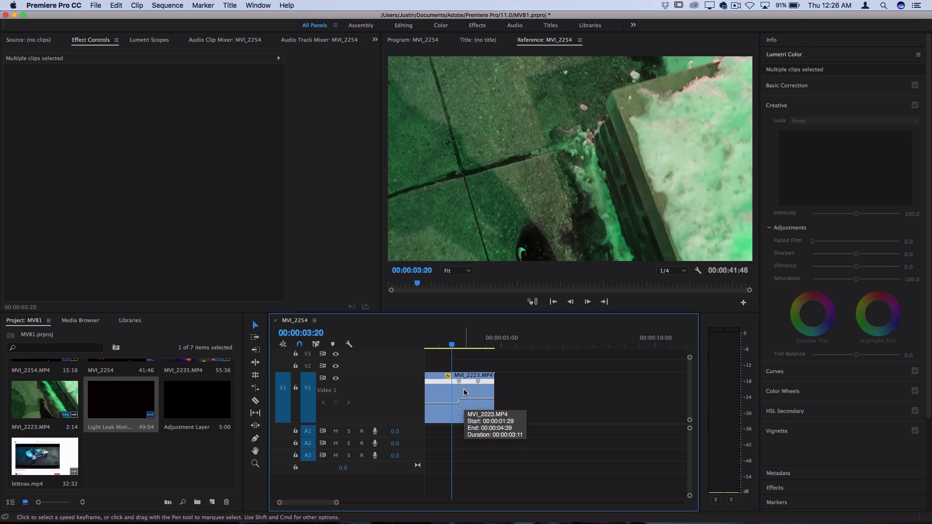
Slow the part of MVI_2223.MP4 after its third speed keyframe and speed up the section between the second and third keyframes.
left_click_drag(482, 396, 483, 429)
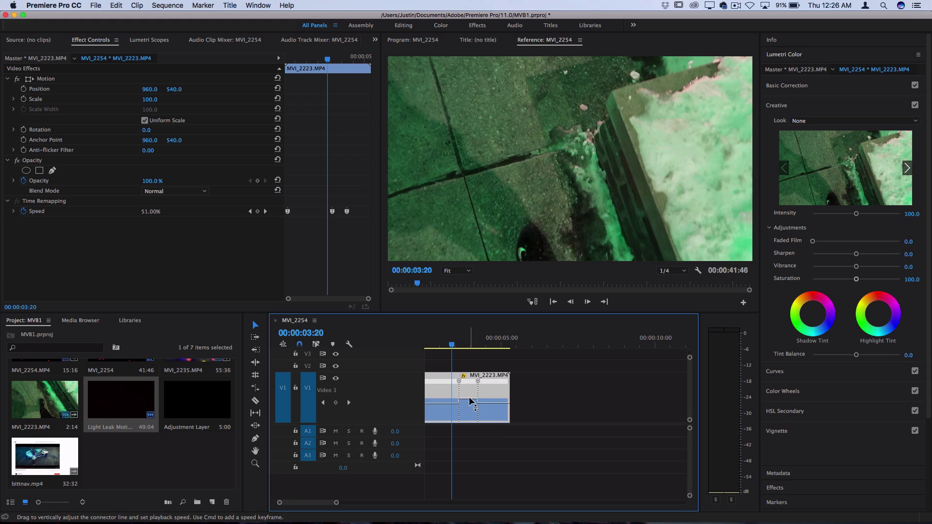
left_click_drag(470, 401, 470, 383)
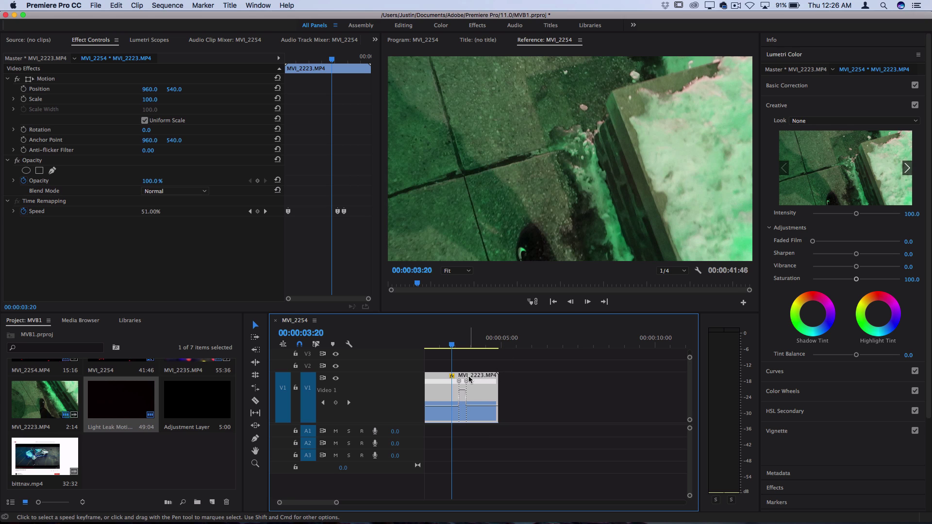
key("minus")
Play back the speed ramp on MVI_2223.MP4 and split a speed keyframe on MVI_1583.MP4 for a smoother velocity change.
left_click(446, 345)
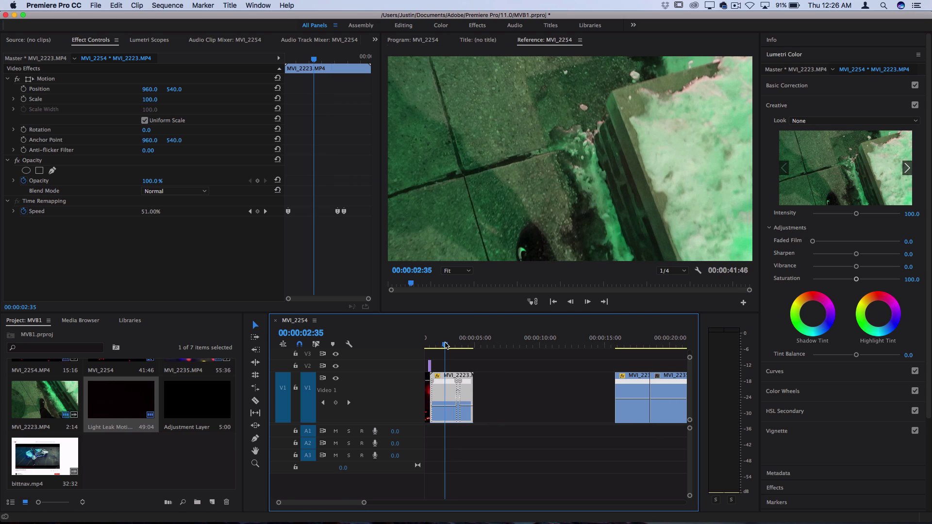
key("space")
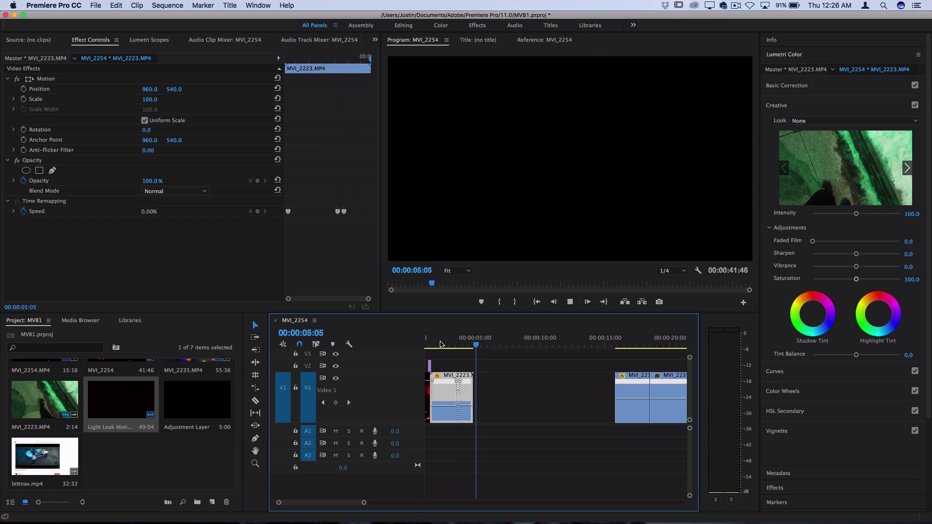
key("space")
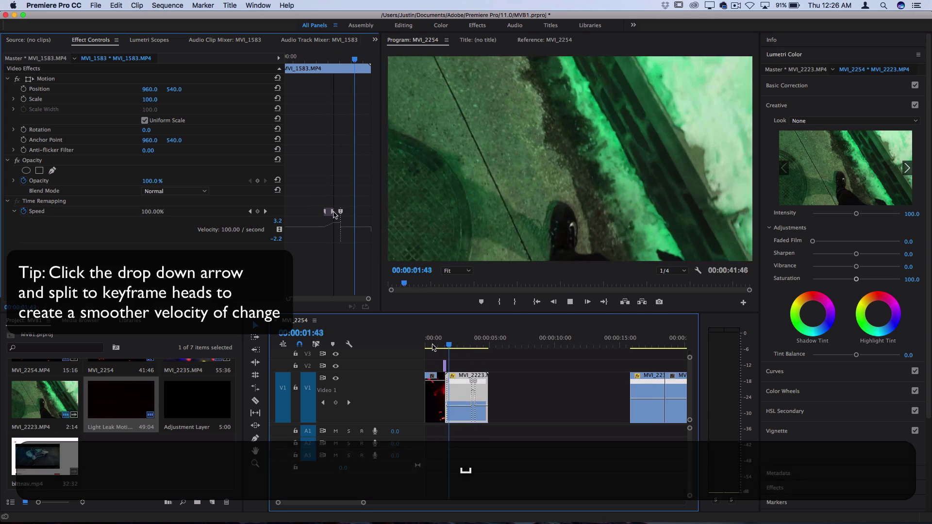
left_click_drag(335, 214, 345, 213)
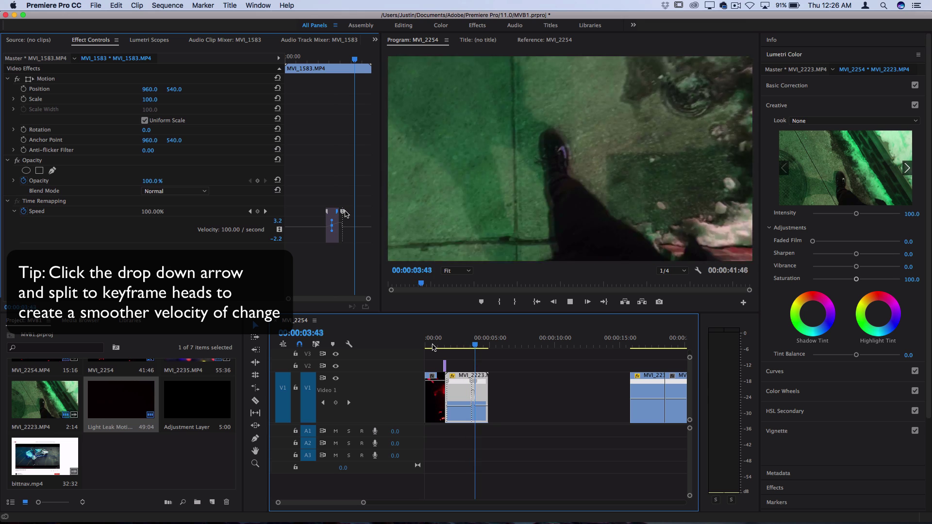
key("space")
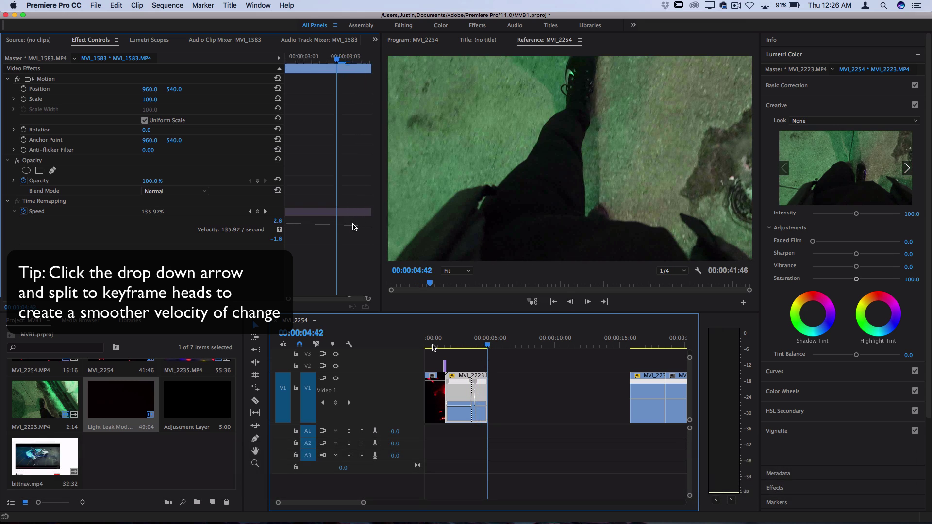
Move the displaced MVI_2235.MP4 clips back against the end of MVI_2223.MP4 and view the frame at 00:00:05:49.
left_click_drag(677, 378, 534, 378)
left_click(503, 346)
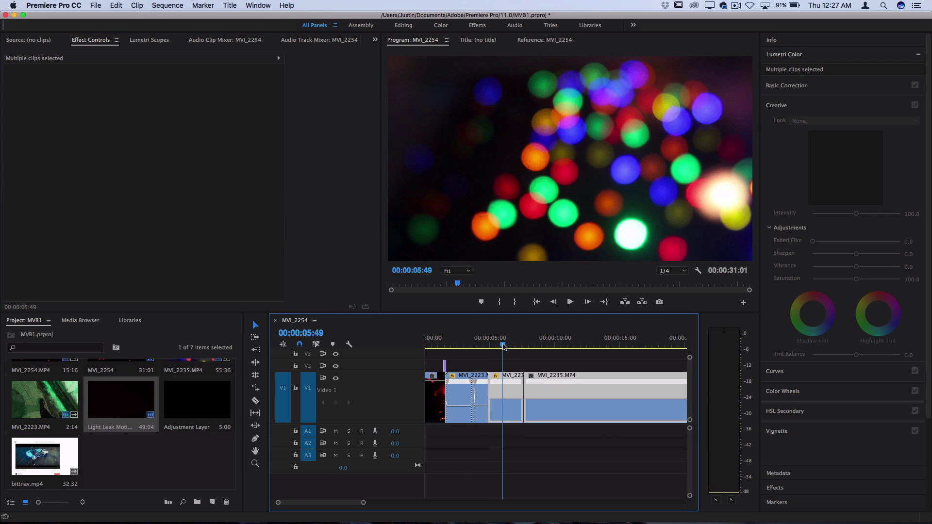
left_click(537, 278)
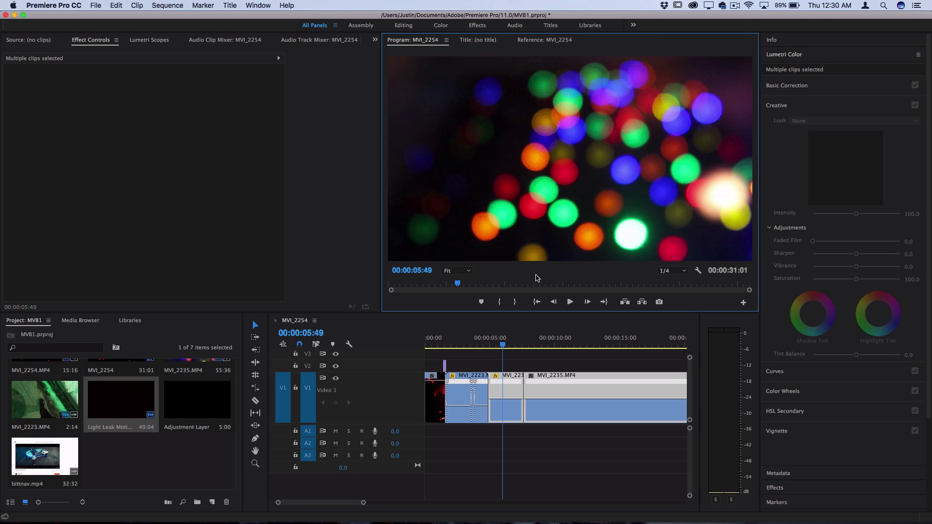
Create a new sequence from the ARRI 1080p 30 preset with a frame size of 1920 by 810.
left_click(95, 6)
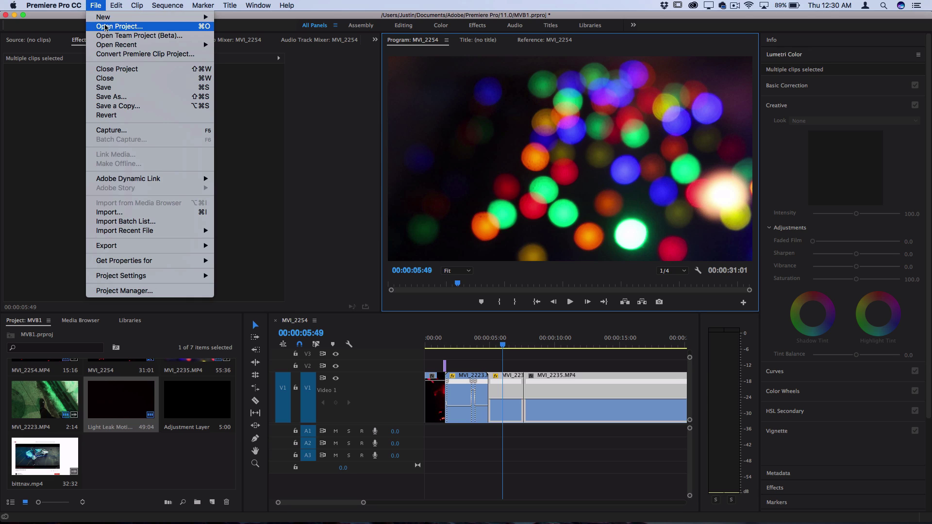
mouse_move(103, 17)
left_click(238, 35)
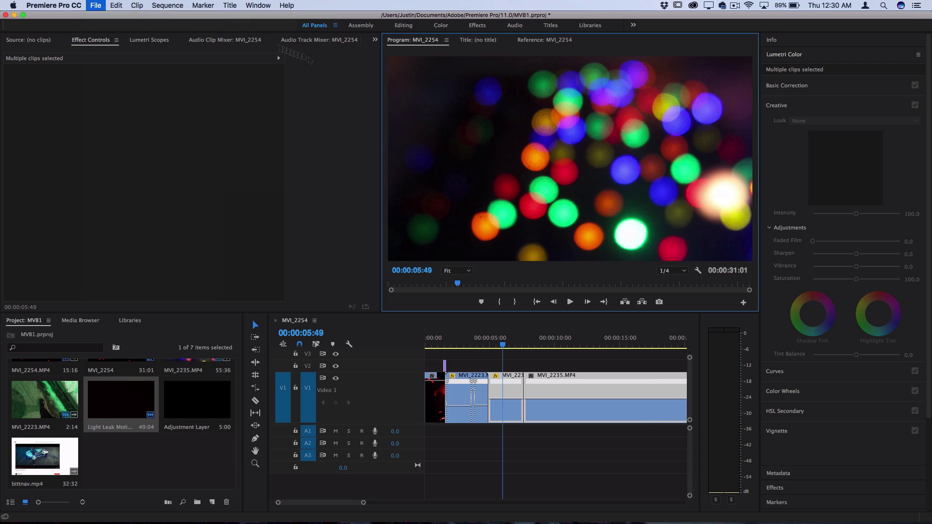
left_click(377, 179)
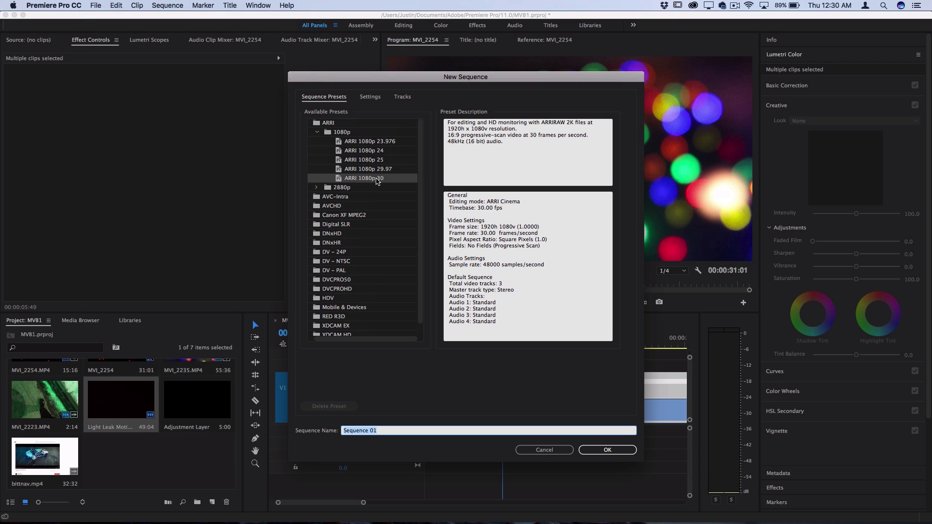
left_click(370, 98)
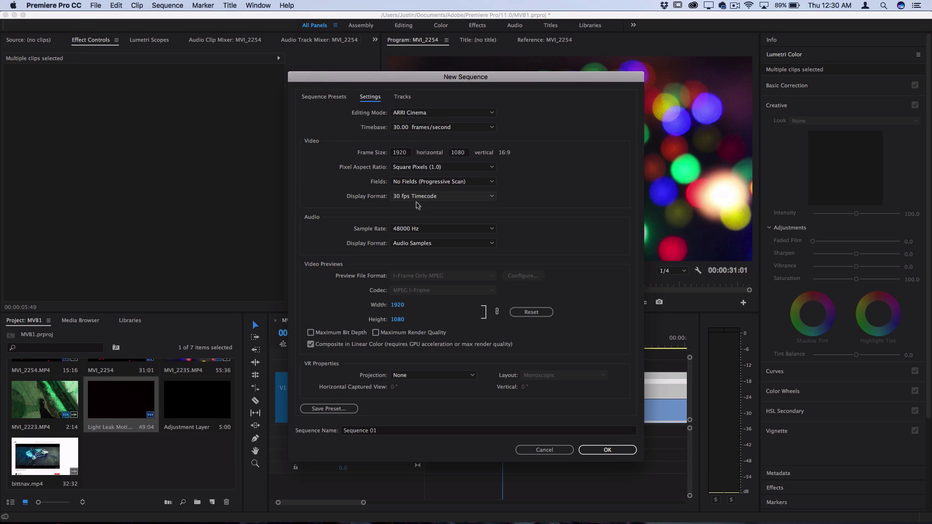
left_click(468, 155)
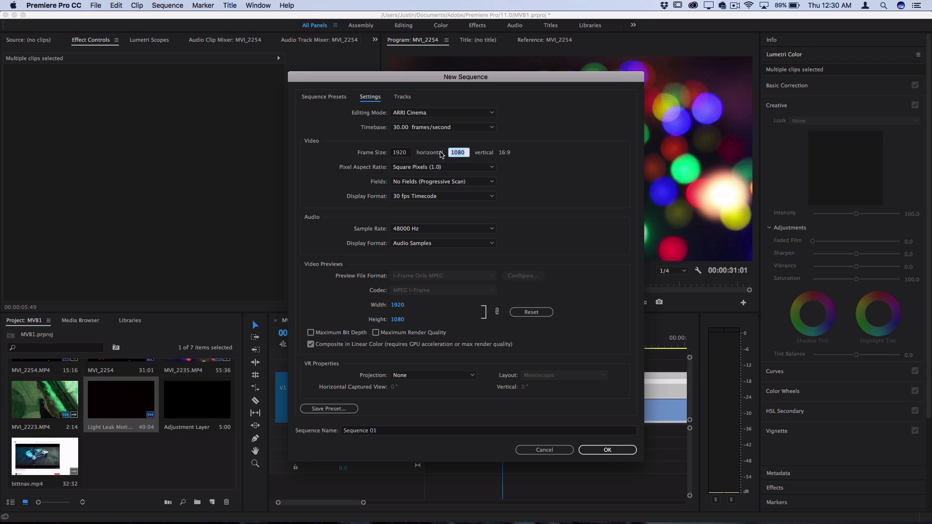
type("810")
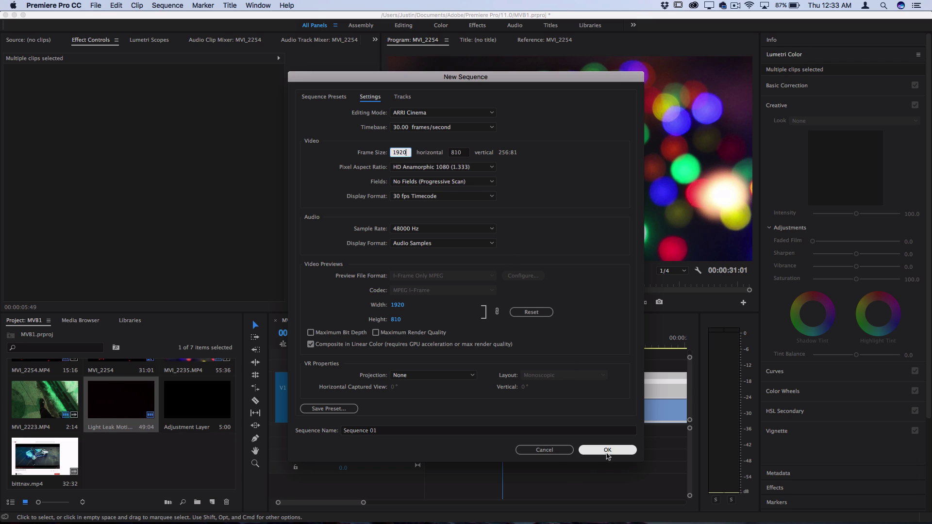
left_click(609, 450)
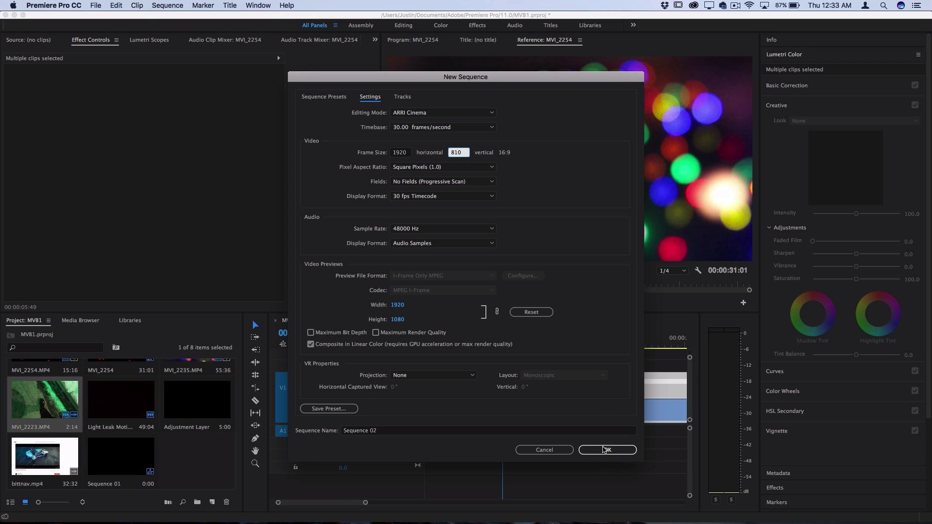
left_click(606, 450)
Add MVI_2223.MP4 to Sequence 02, keep the existing sequence settings, and play it back.
left_click_drag(45, 413, 396, 429)
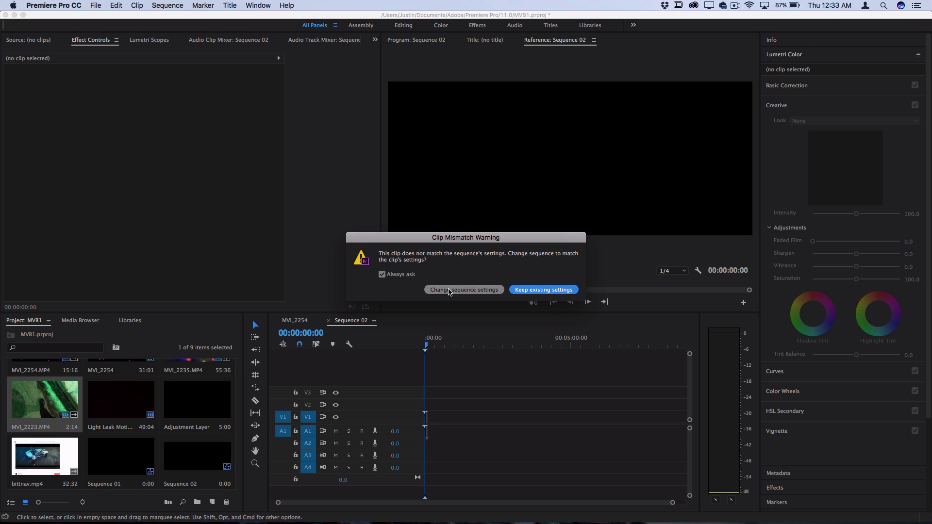
left_click(535, 290)
left_click_drag(434, 346, 374, 346)
key("space")
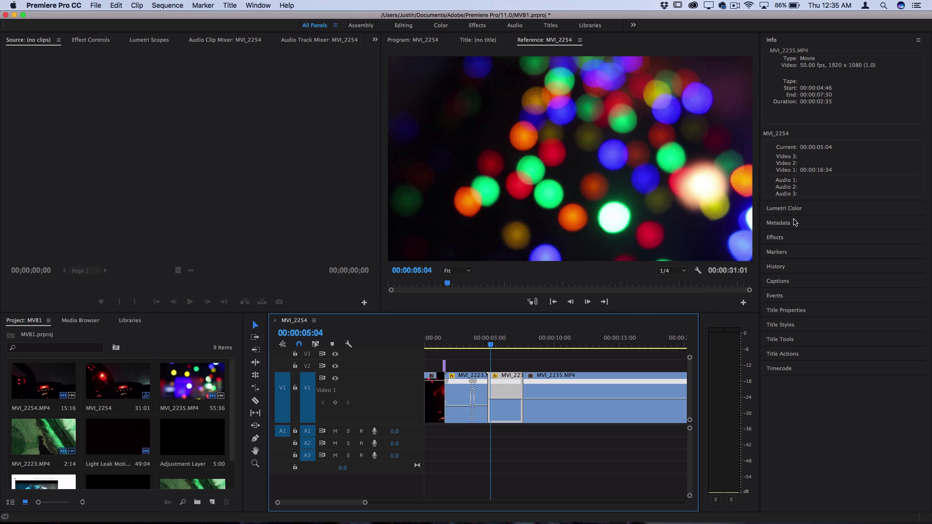
Create a new adjustment layer in the project at 1920 by 1080 and 50 fps.
left_click(29, 321)
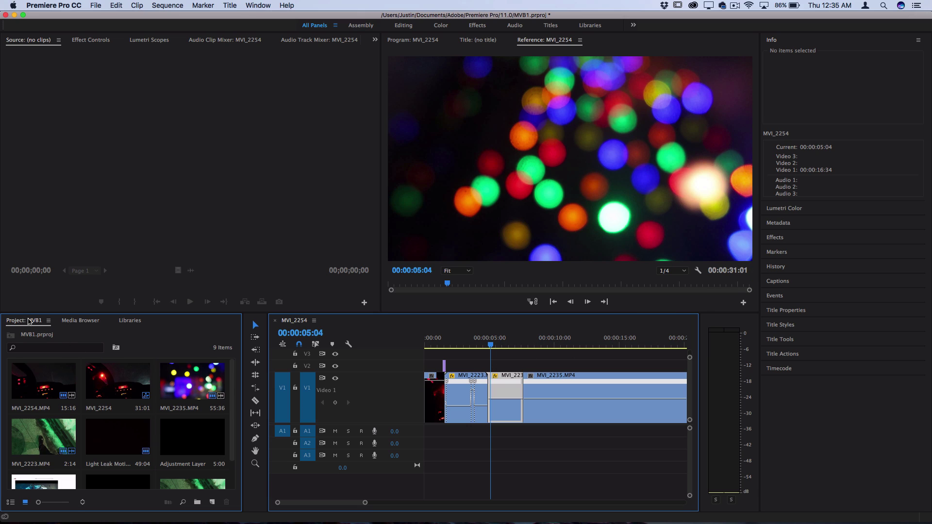
left_click(100, 6)
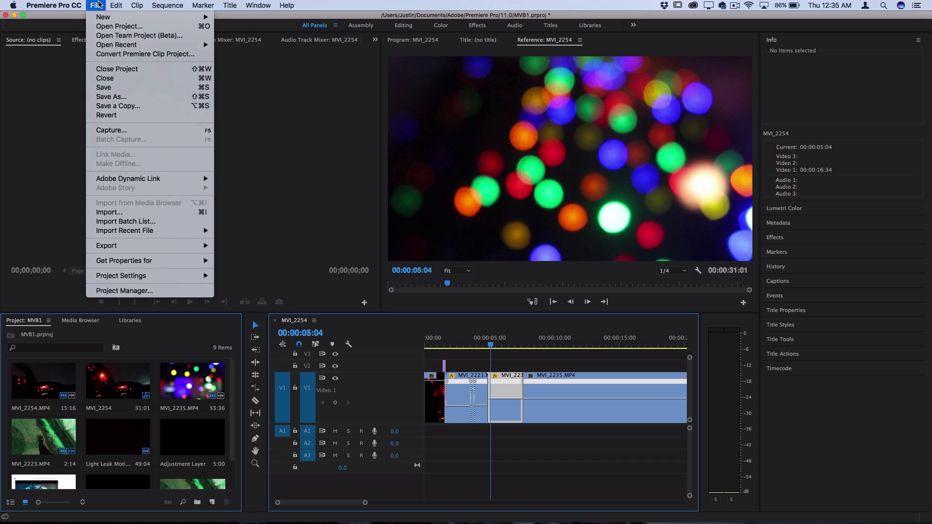
mouse_move(107, 17)
left_click(265, 85)
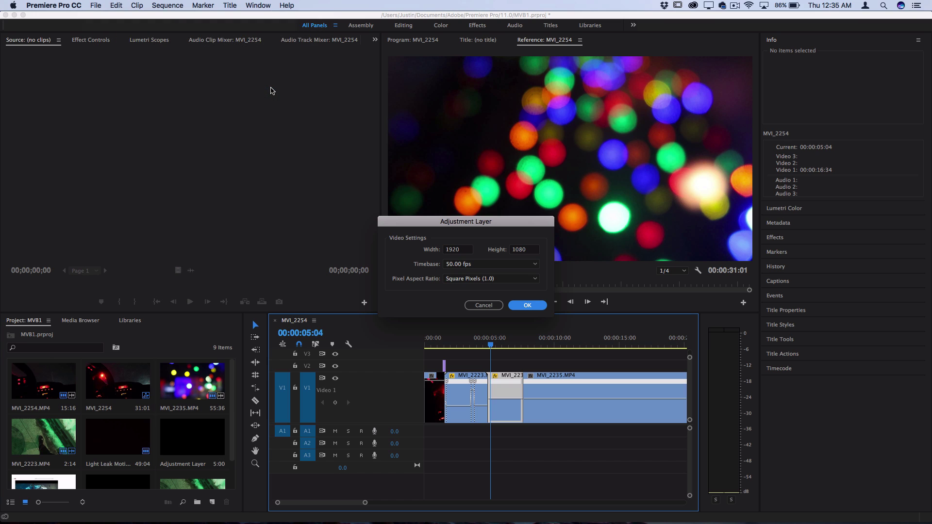
key("Return")
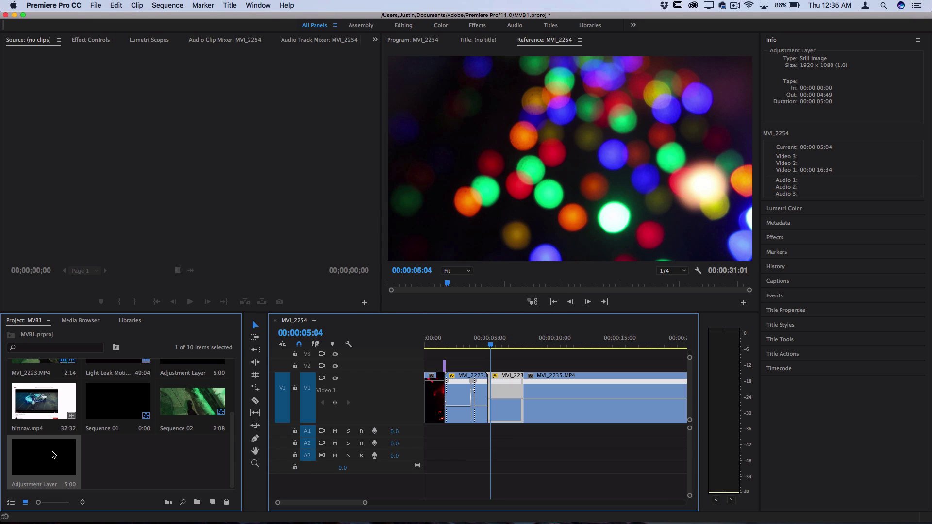
Place the new adjustment layer on track V3 and stretch it from the sequence start to 00:00:15:46.
left_click_drag(360, 346, 490, 355)
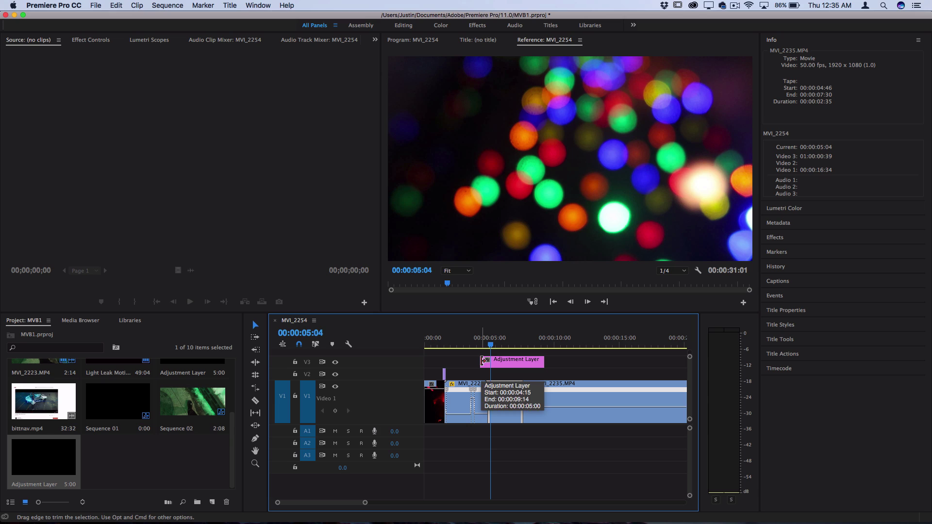
left_click_drag(482, 361, 426, 360)
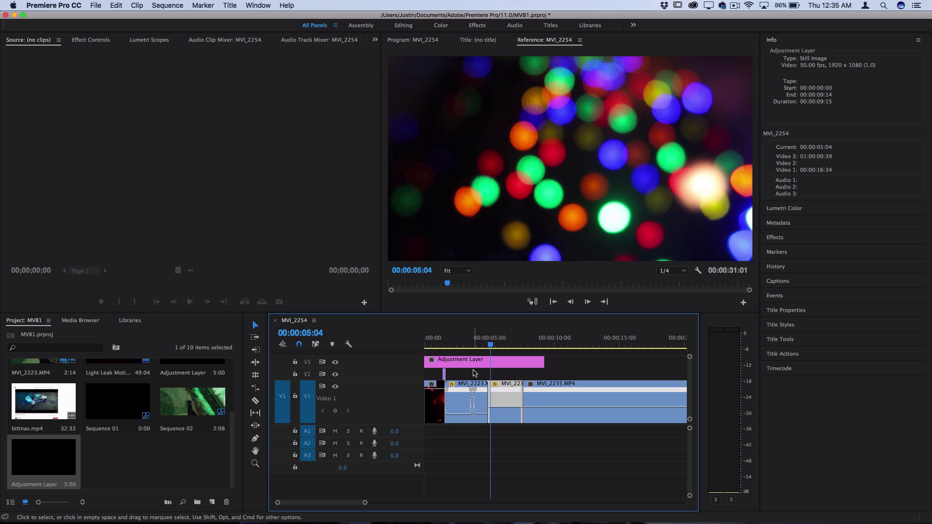
left_click_drag(543, 360, 630, 362)
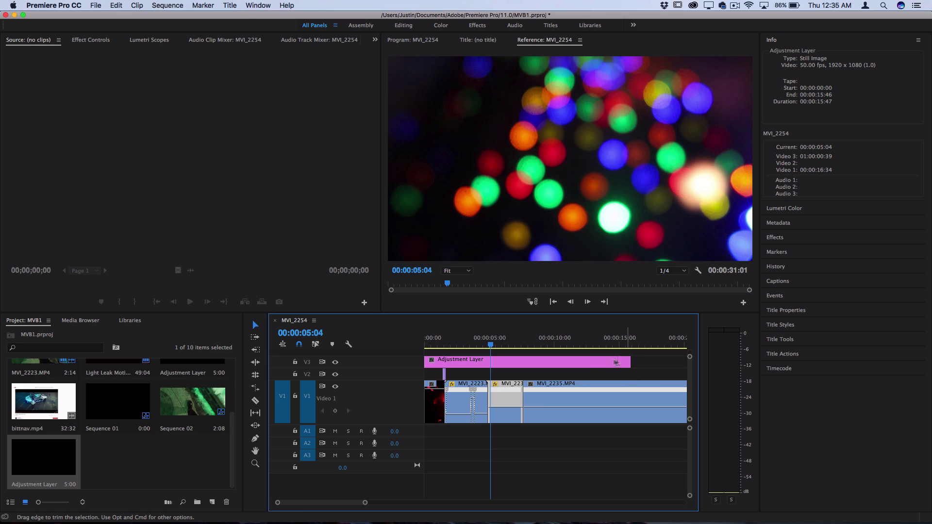
Search the effects for "crop" and apply the Crop effect to the adjustment layer on V3.
left_click(587, 364)
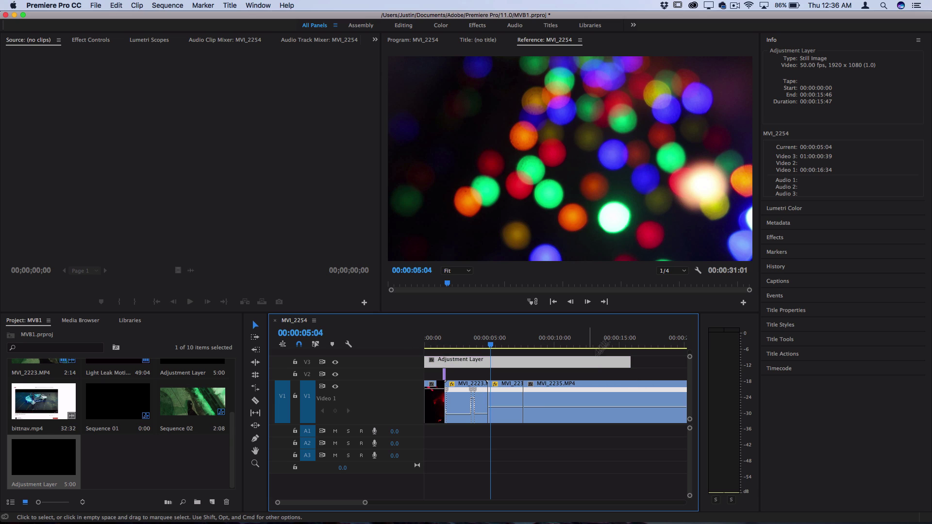
left_click(775, 237)
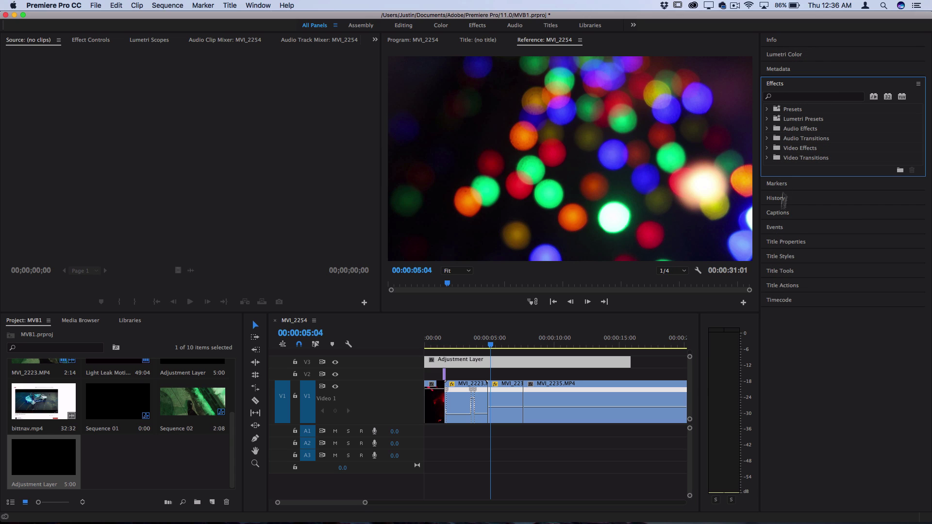
left_click(790, 98)
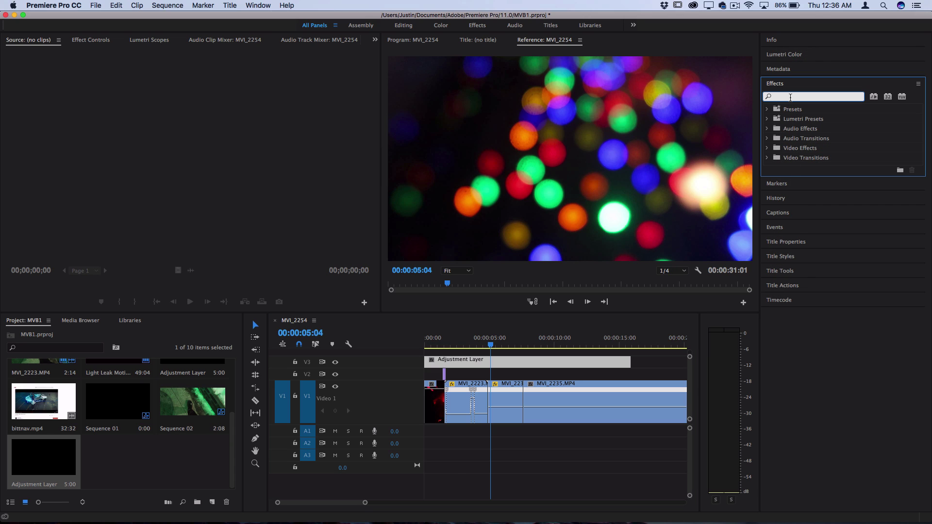
type("crop")
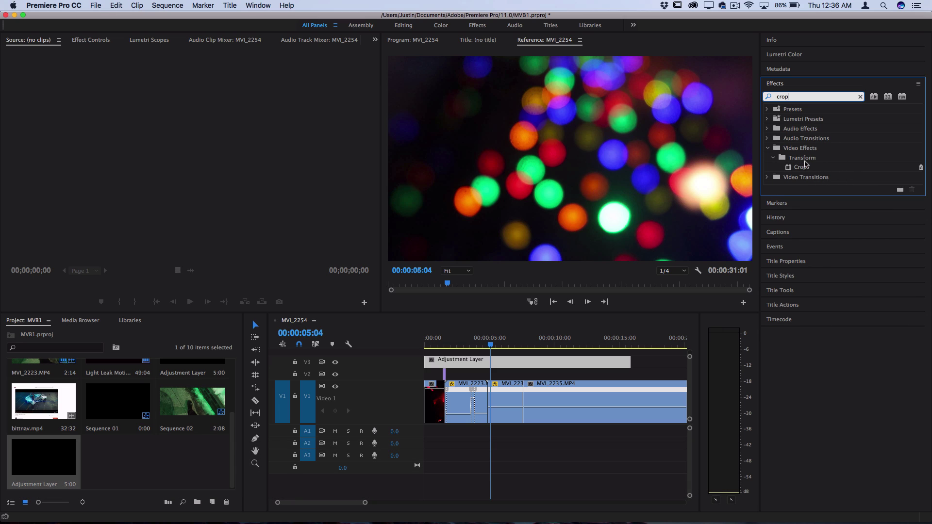
left_click_drag(805, 168, 493, 362)
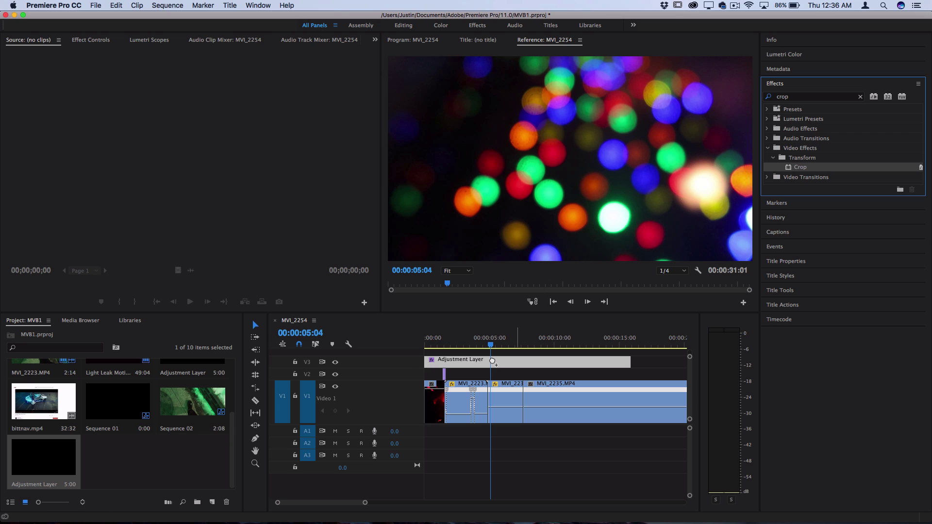
Set the adjustment layer's Crop effect to 12.2% at both Top and Bottom.
left_click(90, 39)
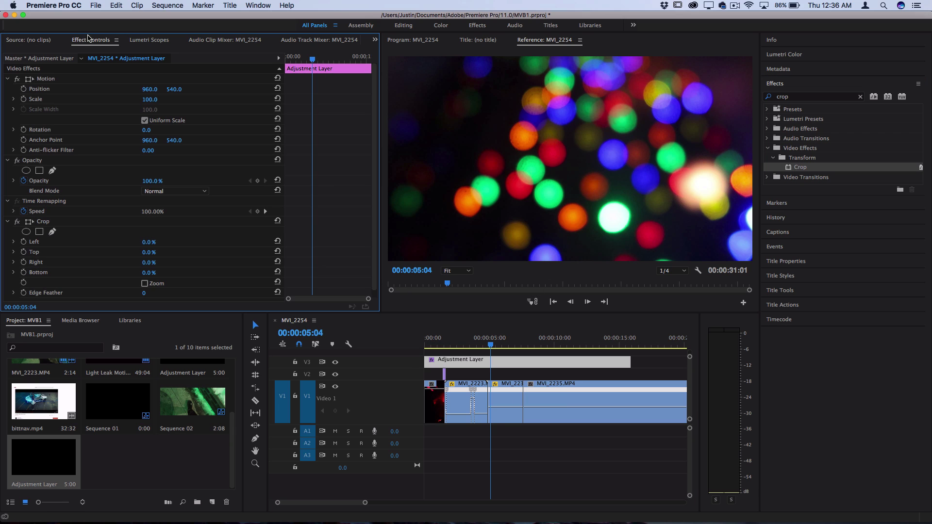
left_click(150, 252)
type("12.2")
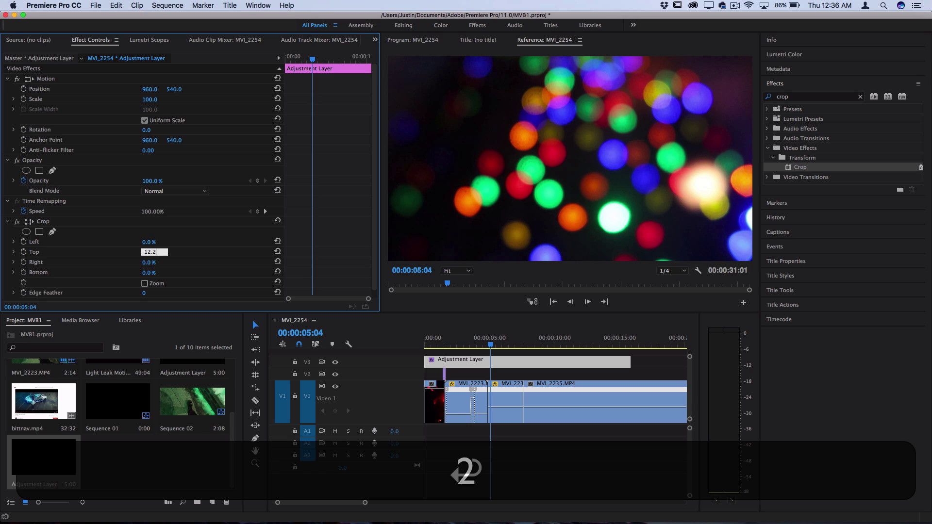
key("Return")
left_click(148, 272)
type("12.2")
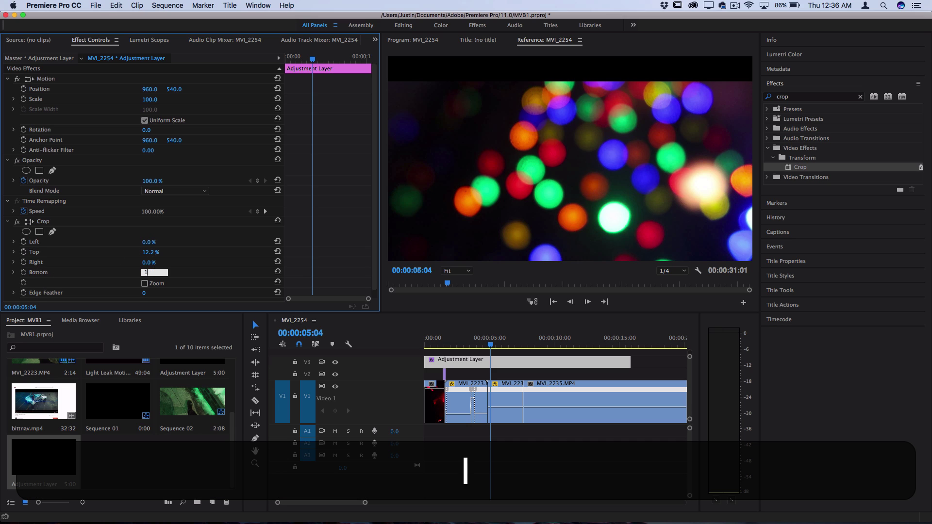
key("Return")
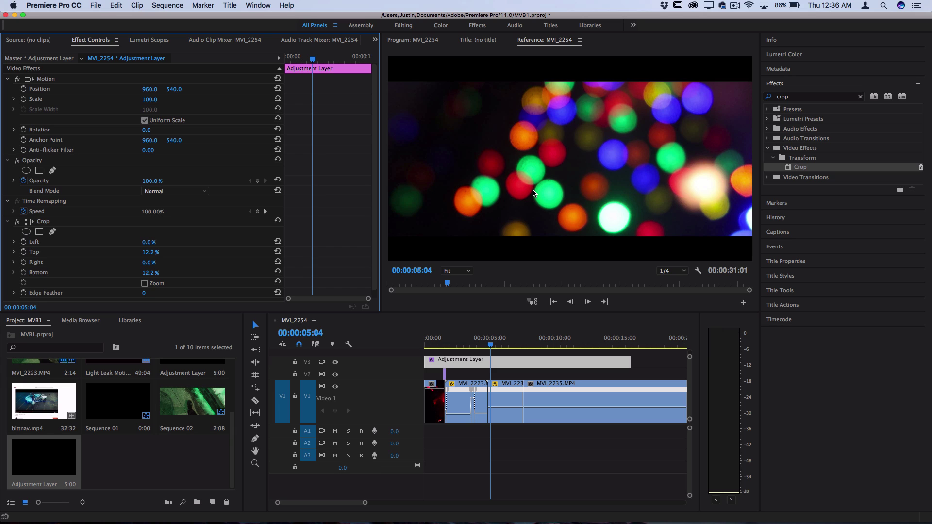
Apply the Kodak 5205 Fuji 3510 look to the adjustment layer with Intensity 50 and Faded Film about 11.7.
left_click(791, 58)
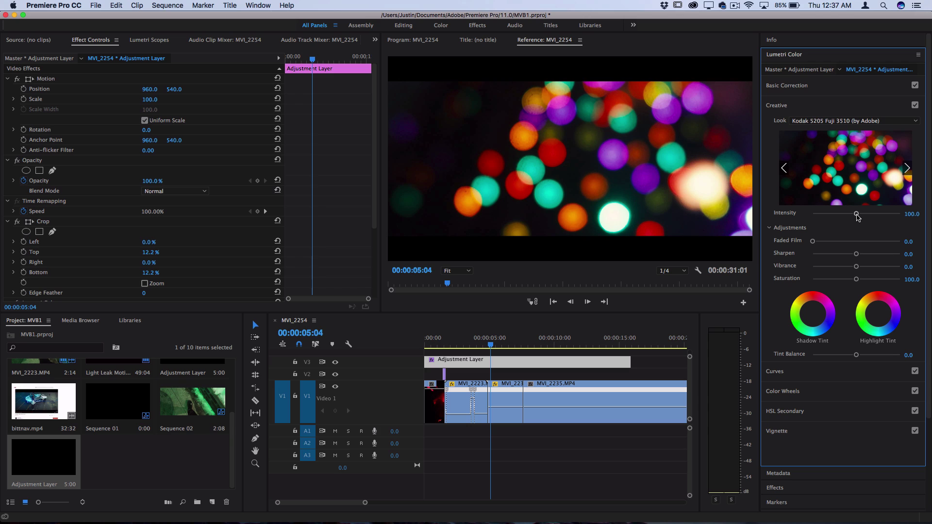
left_click_drag(859, 217, 833, 217)
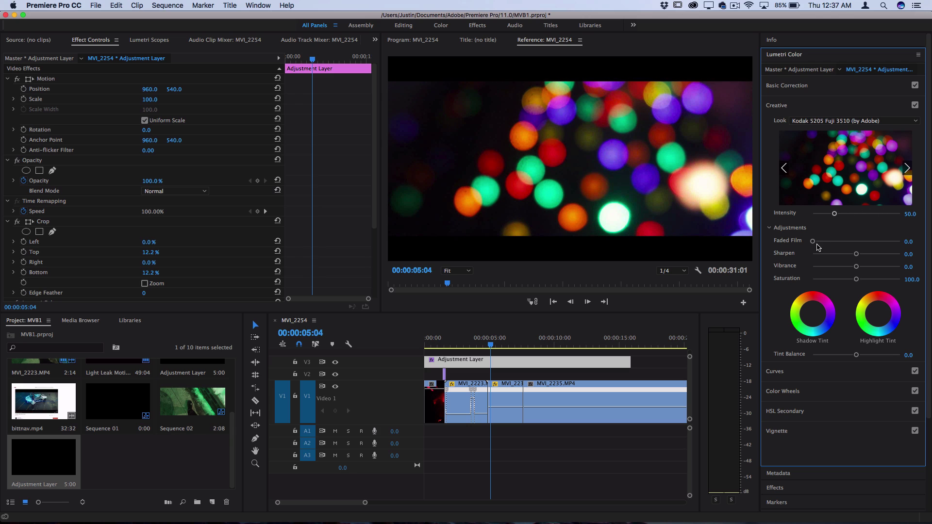
left_click_drag(816, 245, 827, 242)
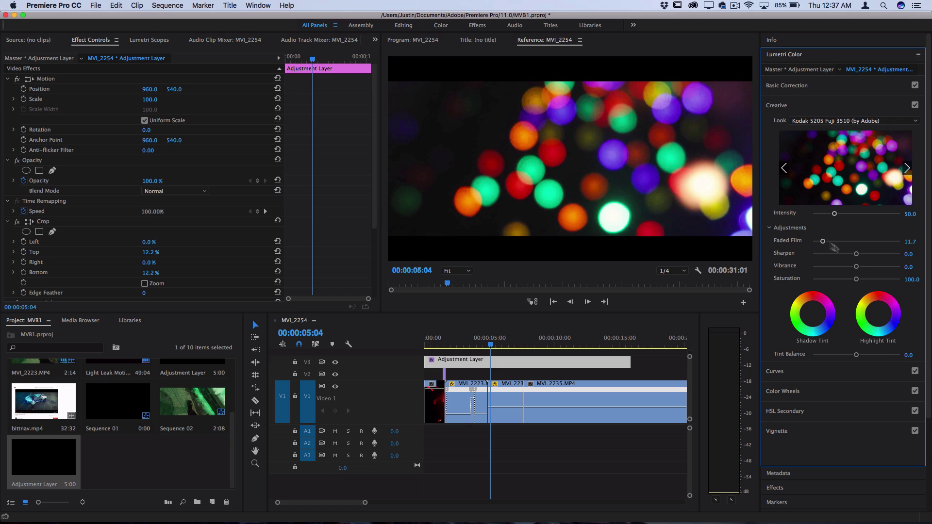
Adjust the midpoint of the adjustment layer's red RGB curve slightly, switch to the blue curve and return to the Creative settings.
left_click(809, 372)
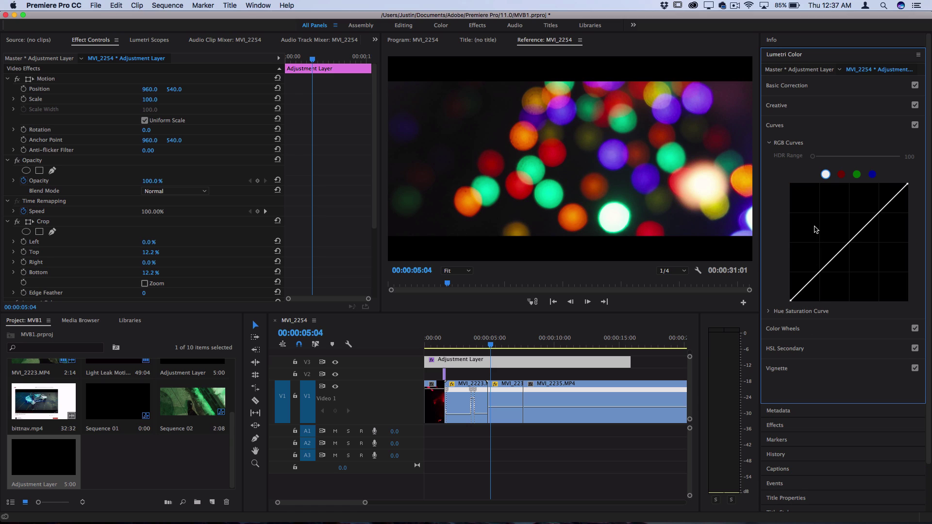
left_click(841, 175)
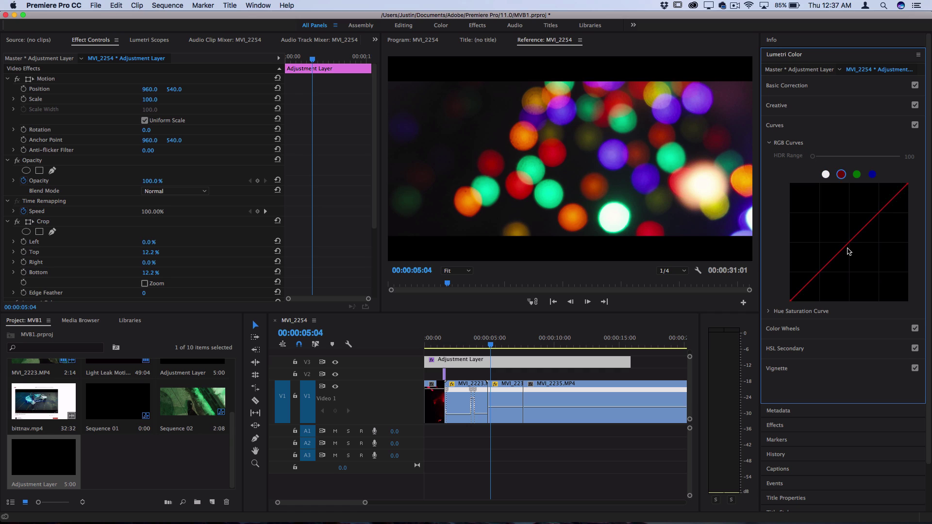
left_click_drag(848, 243, 846, 241)
left_click(872, 176)
left_click(810, 108)
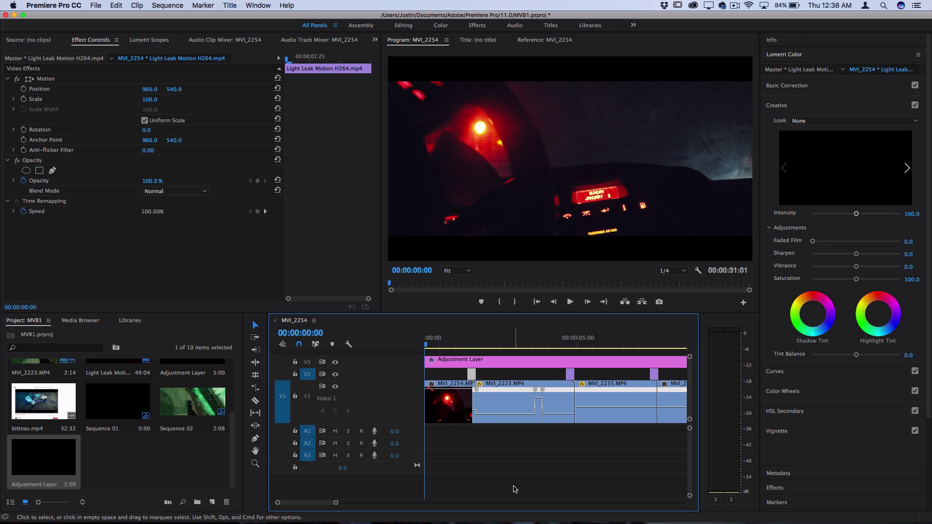
Play back the MVI_2254 sequence from the start to review the light leaks, speed ramps and widescreen crop.
key("space")
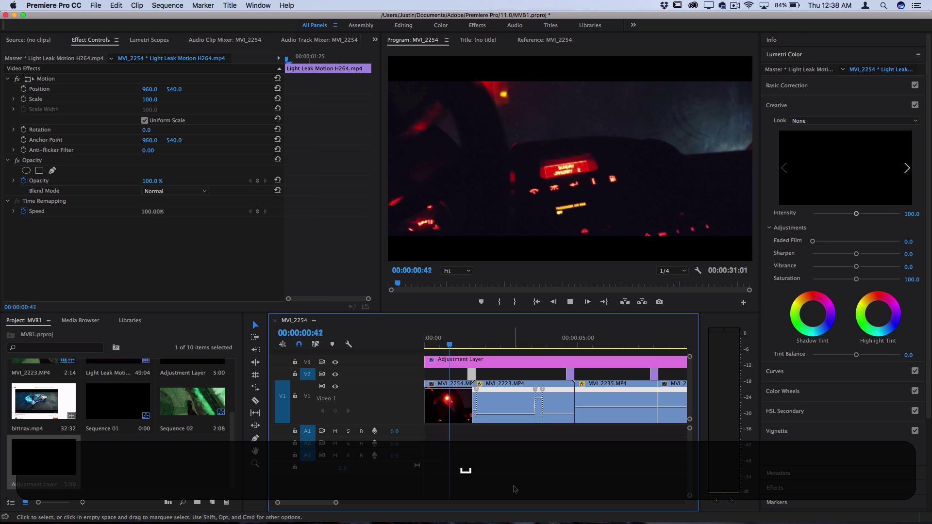